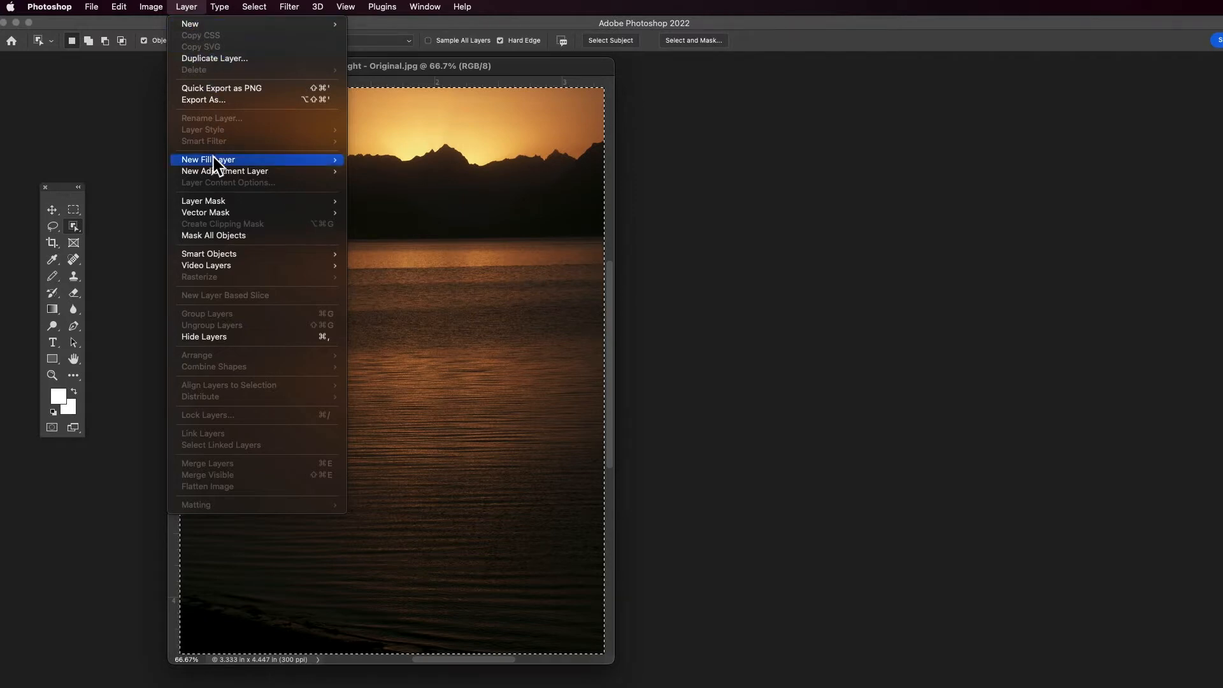
mouse_move(213, 170)
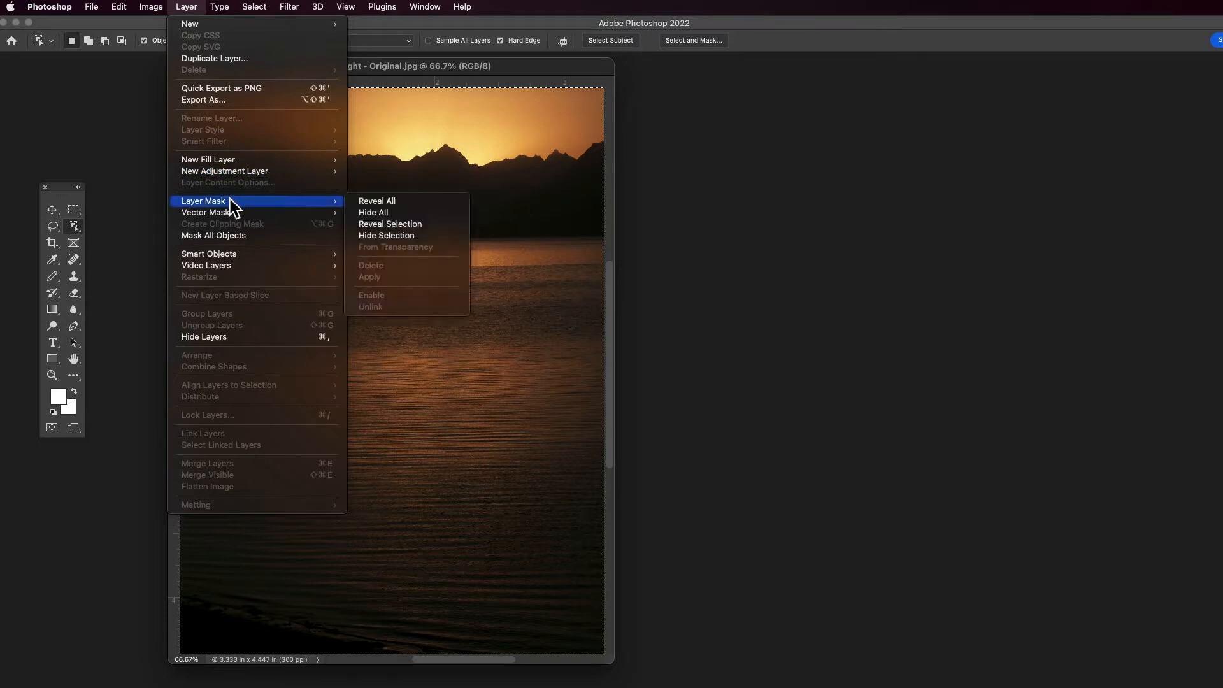
mouse_move(233, 214)
mouse_move(231, 254)
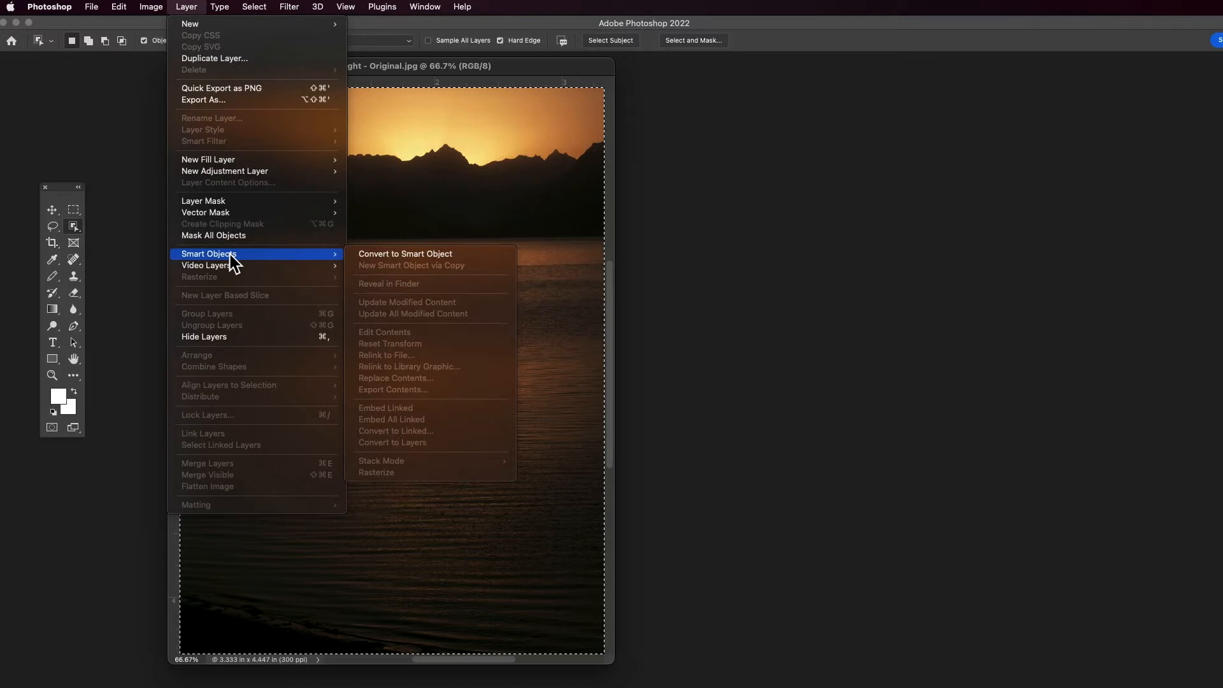
click(187, 7)
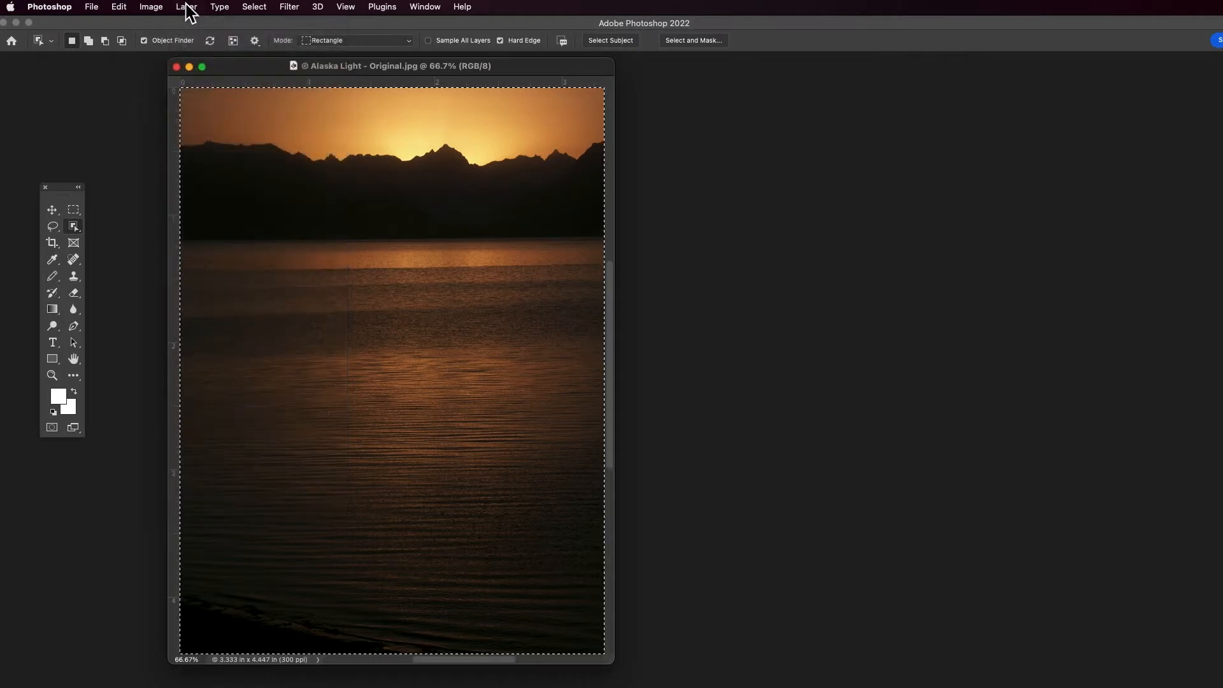
Show the Layers panel beside the image, separating the Properties panel from its group and closing it.
click(424, 9)
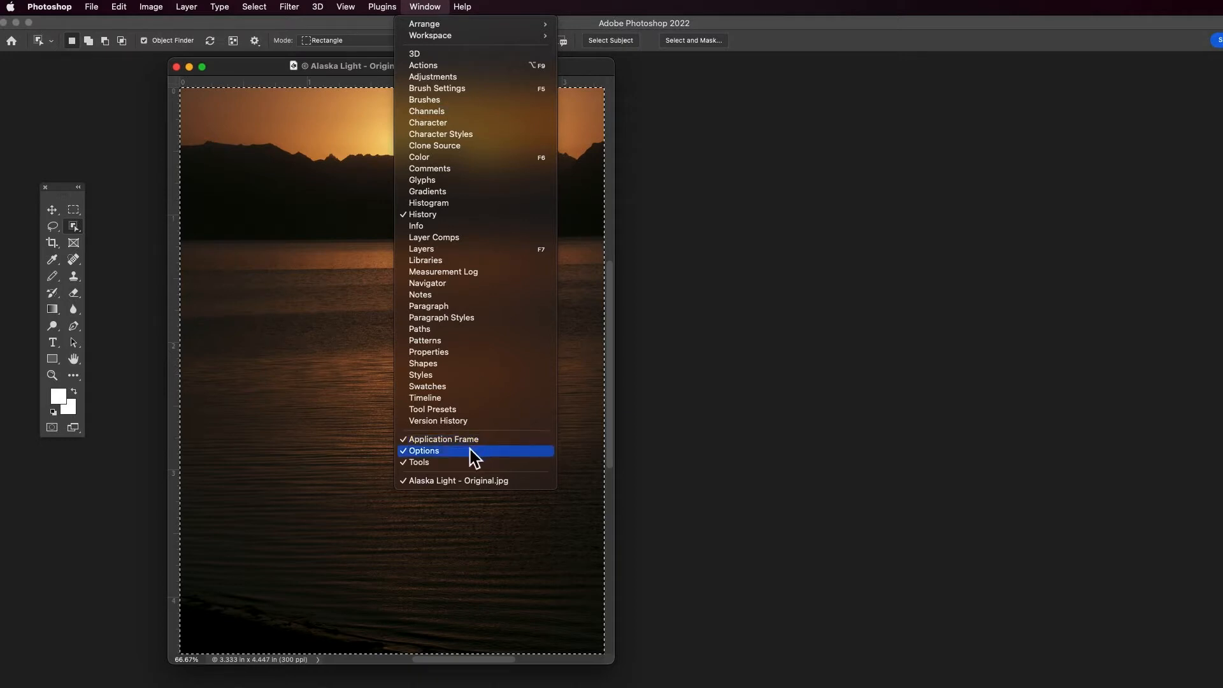
click(484, 250)
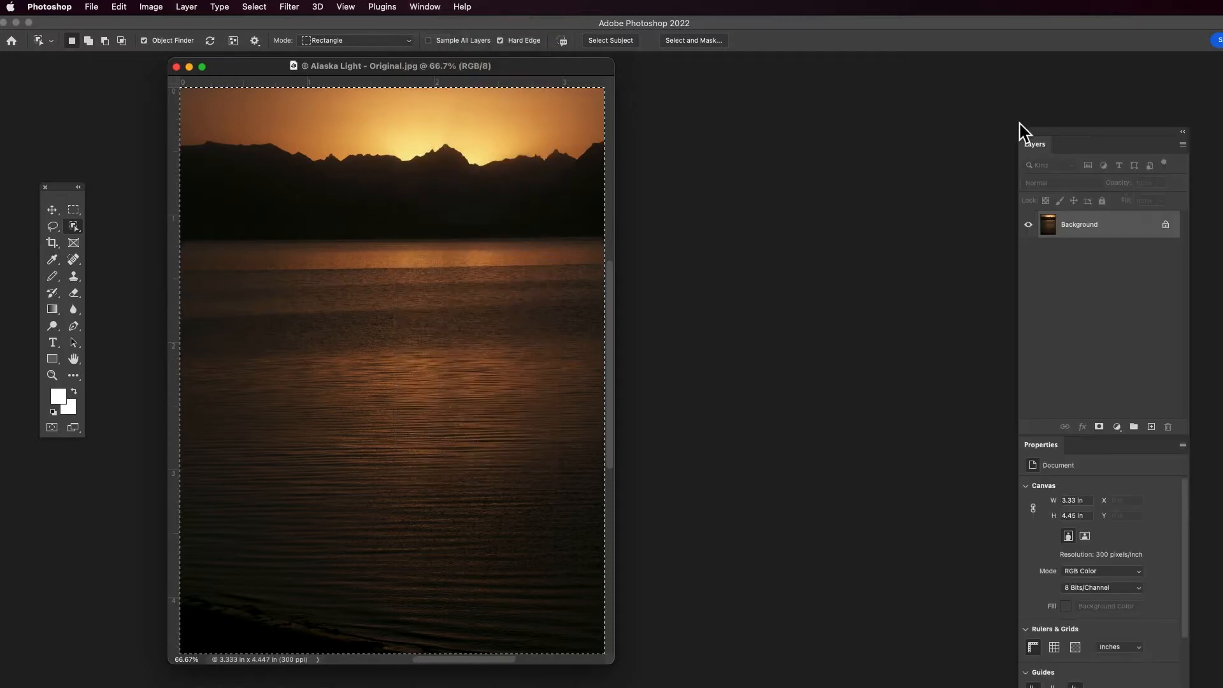
drag(1132, 131, 824, 89)
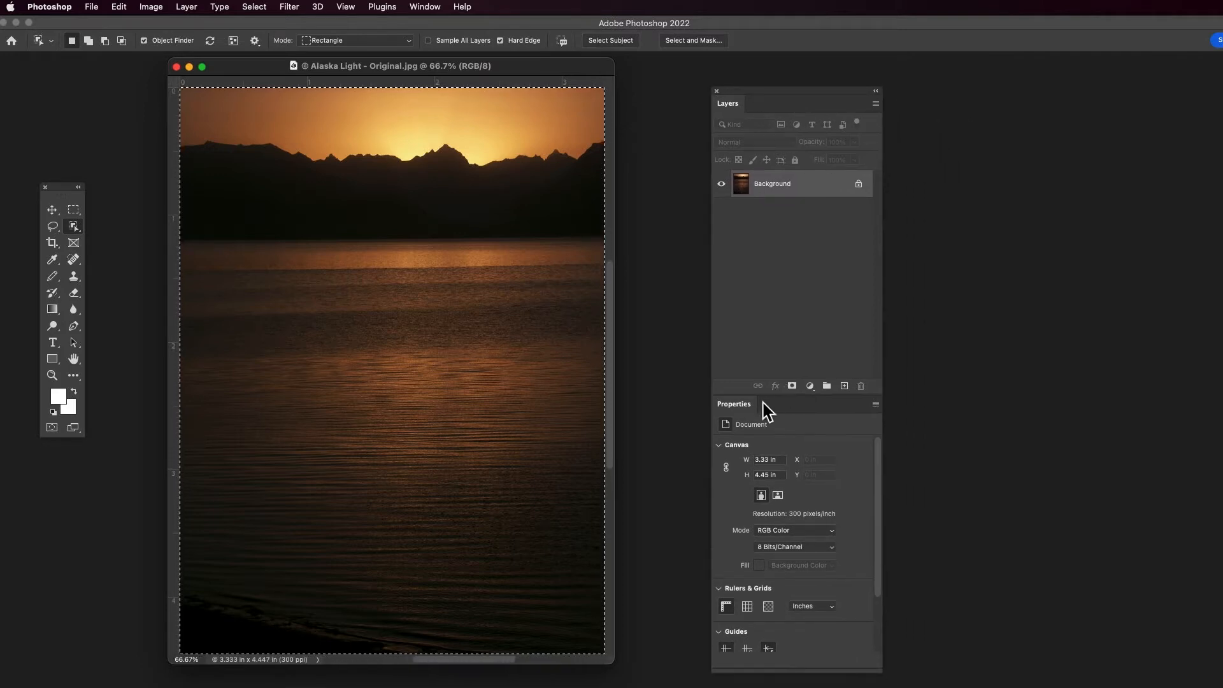
drag(741, 408, 755, 431)
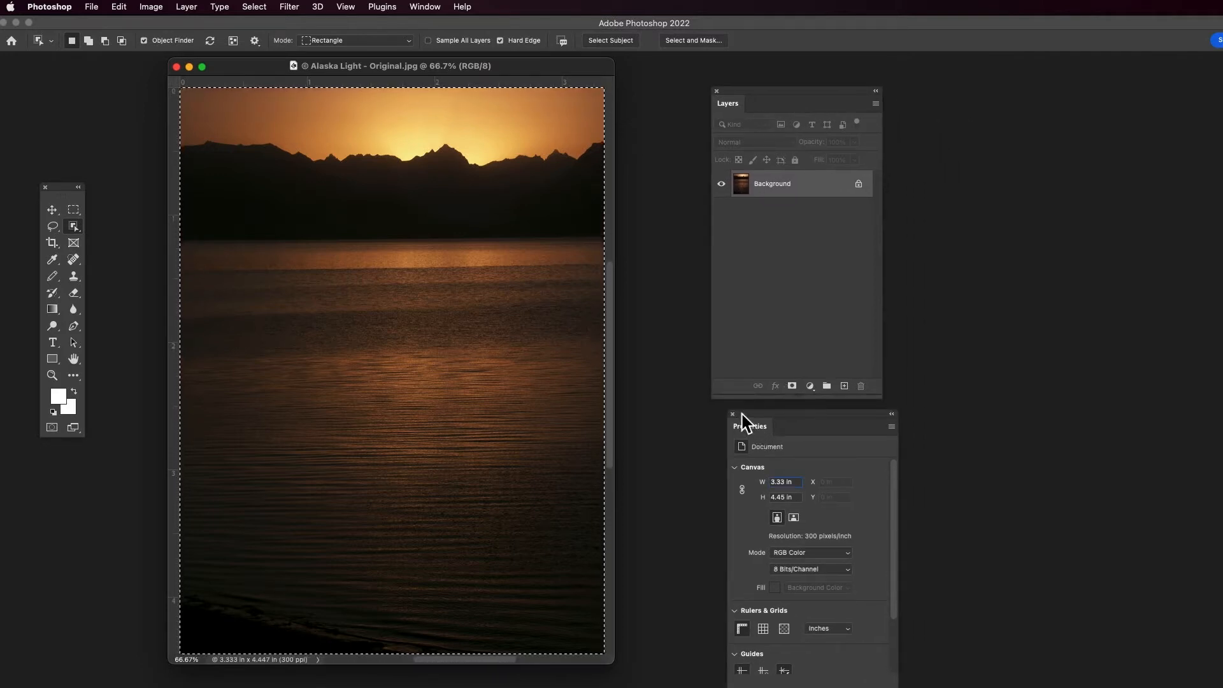
click(734, 415)
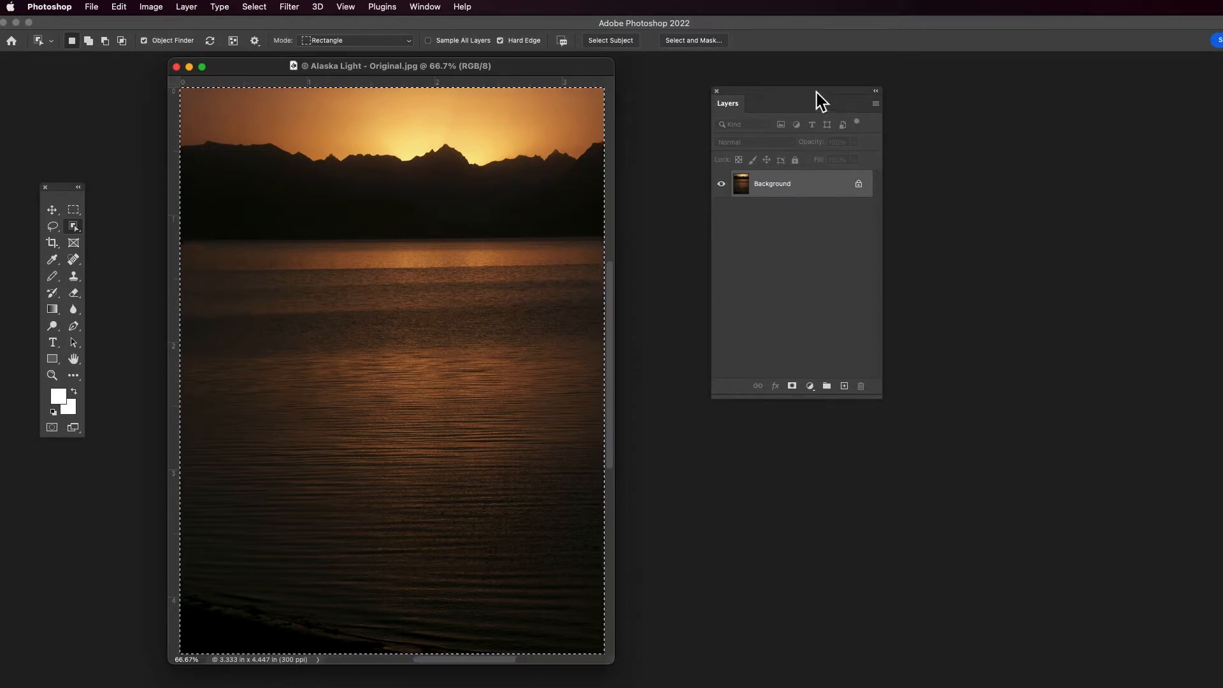
drag(817, 90, 775, 83)
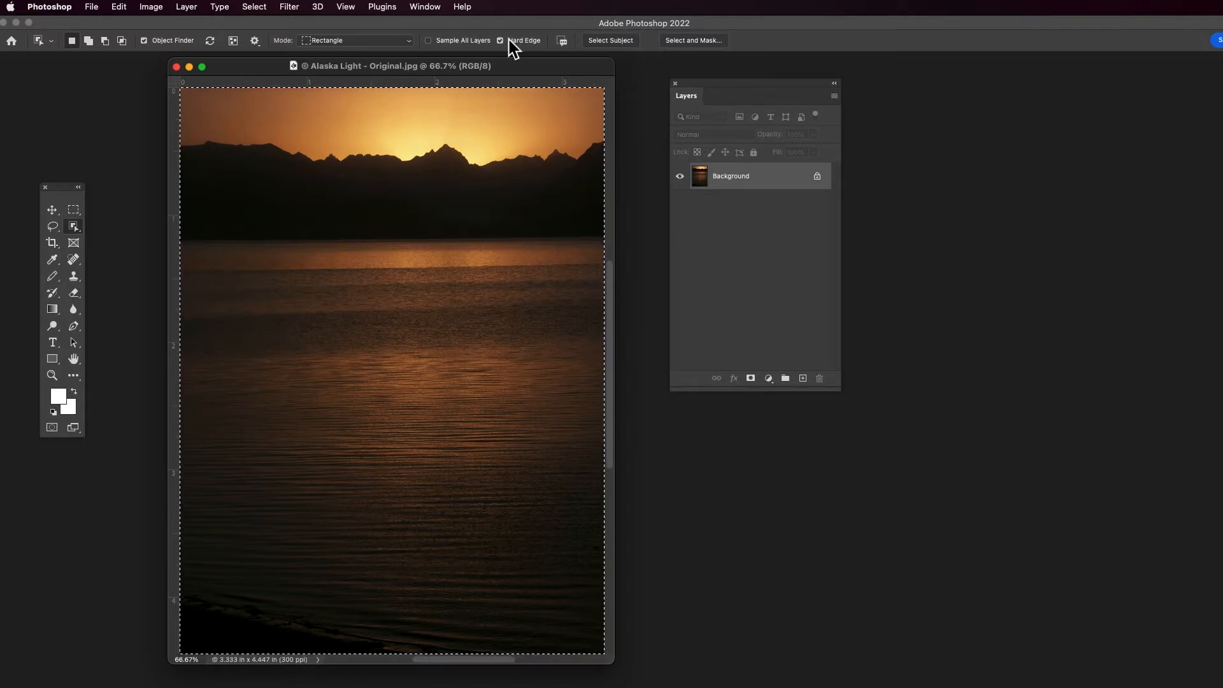
click(187, 8)
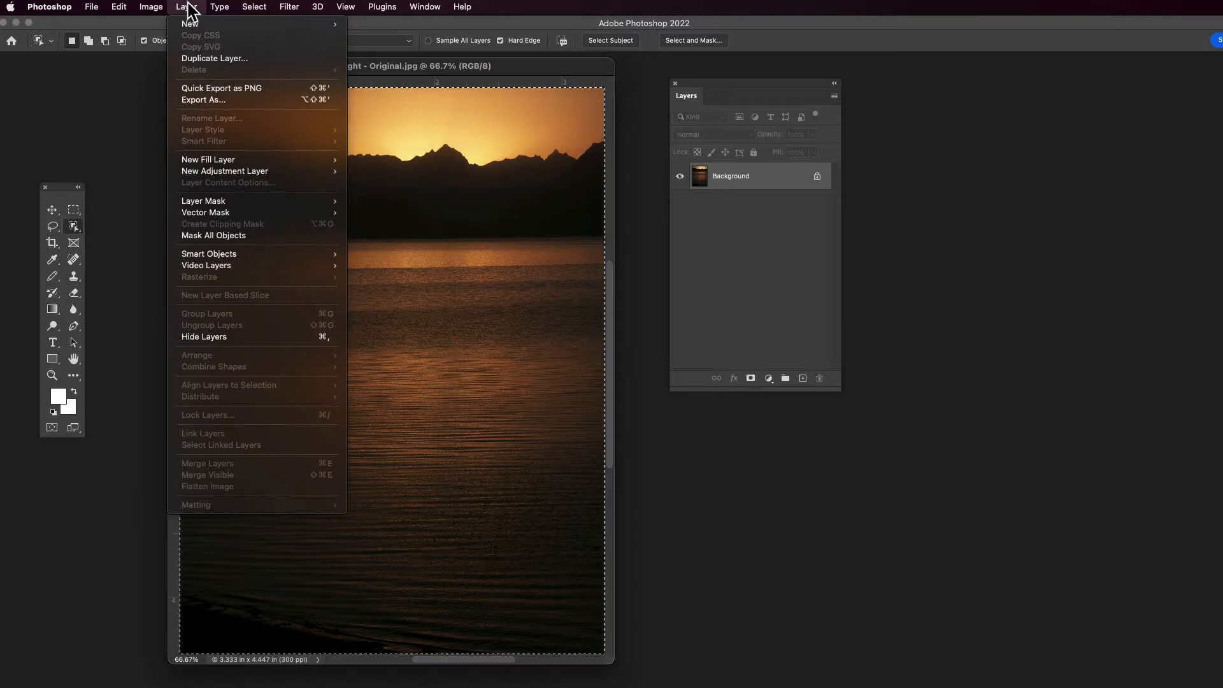
click(187, 7)
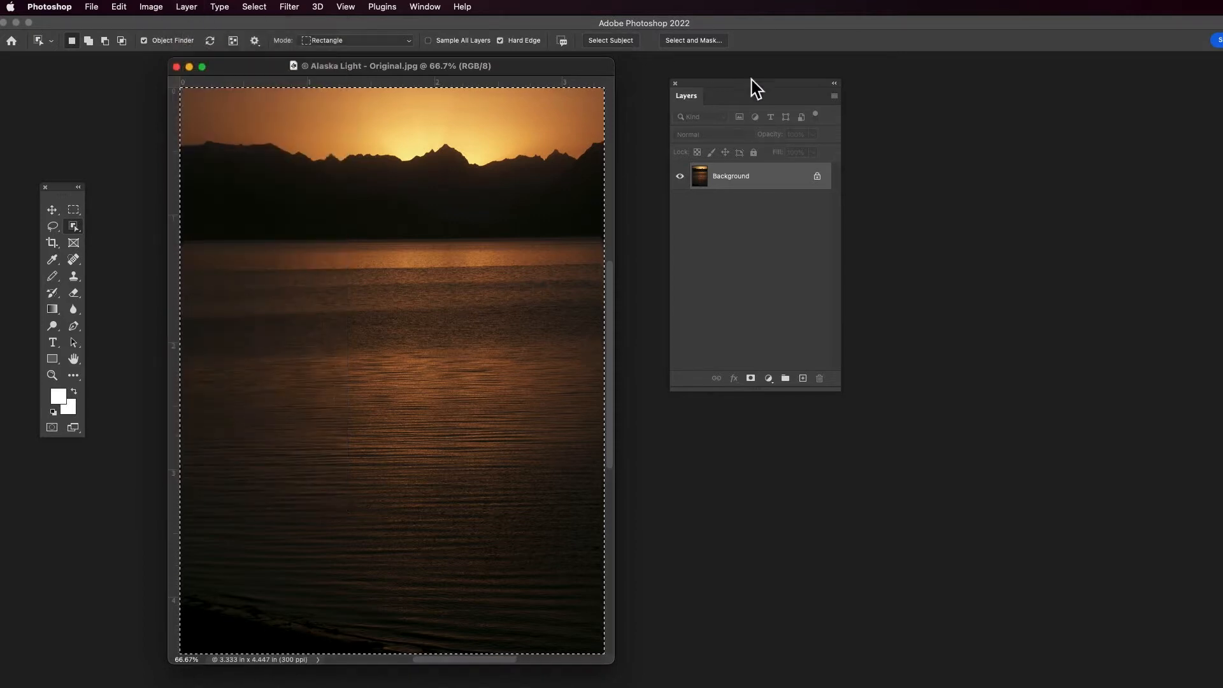
click(835, 97)
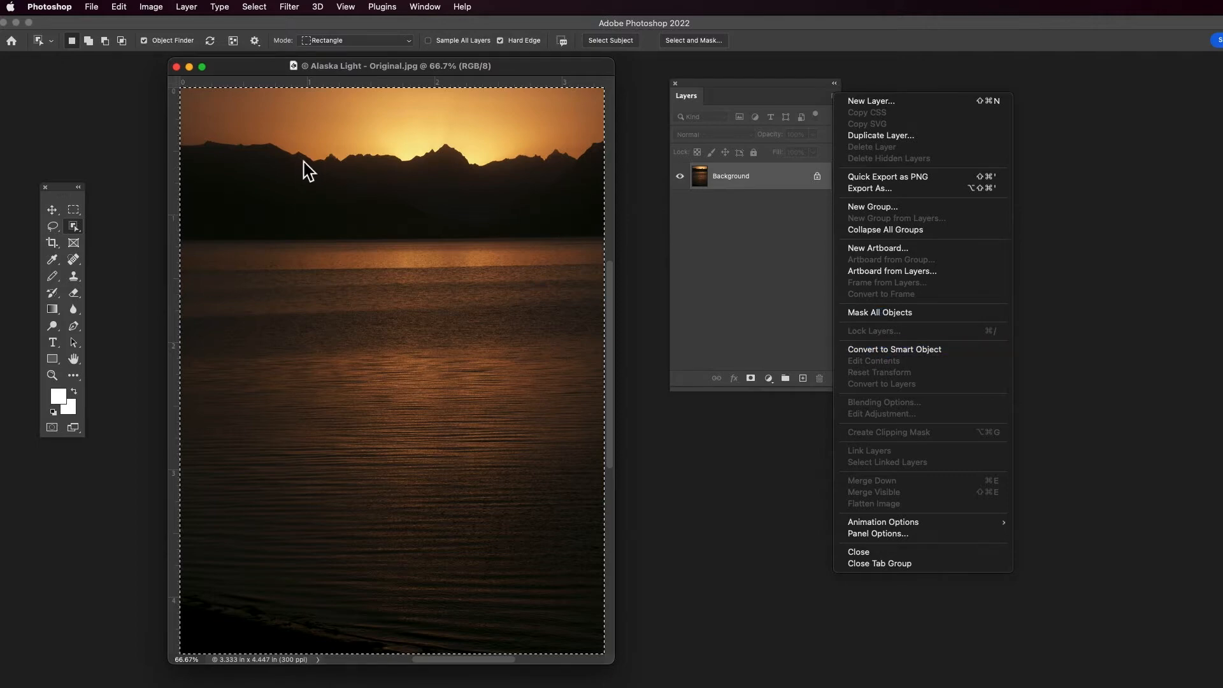
click(781, 236)
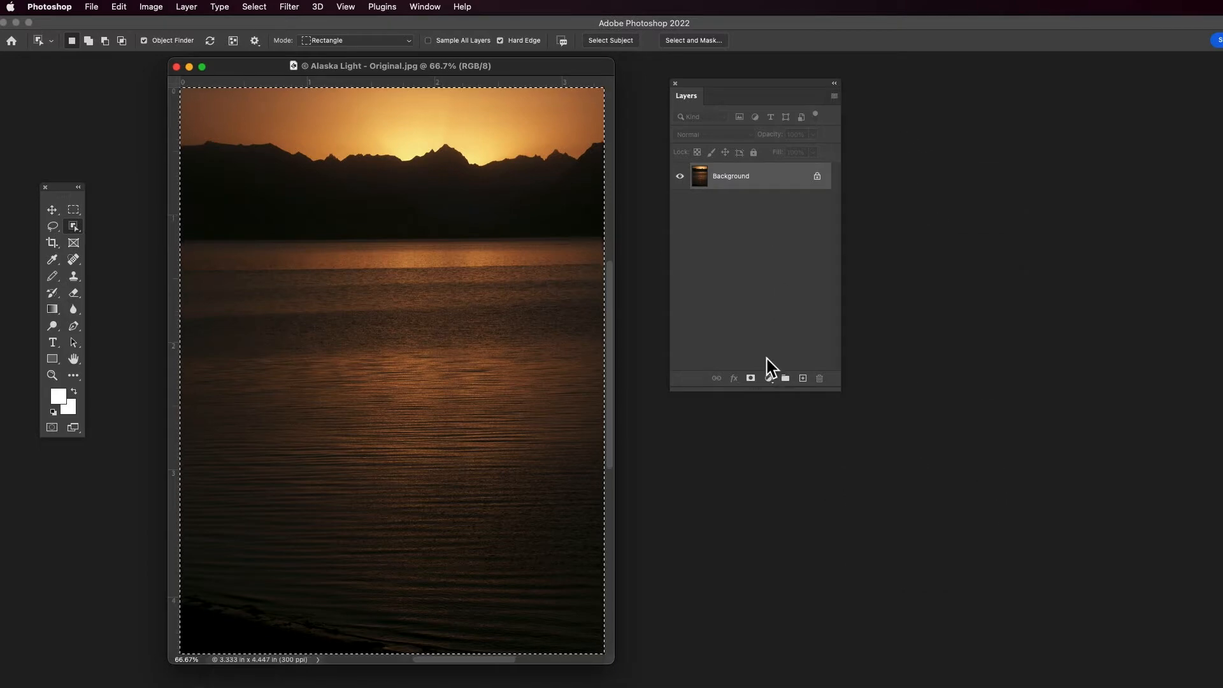
click(769, 378)
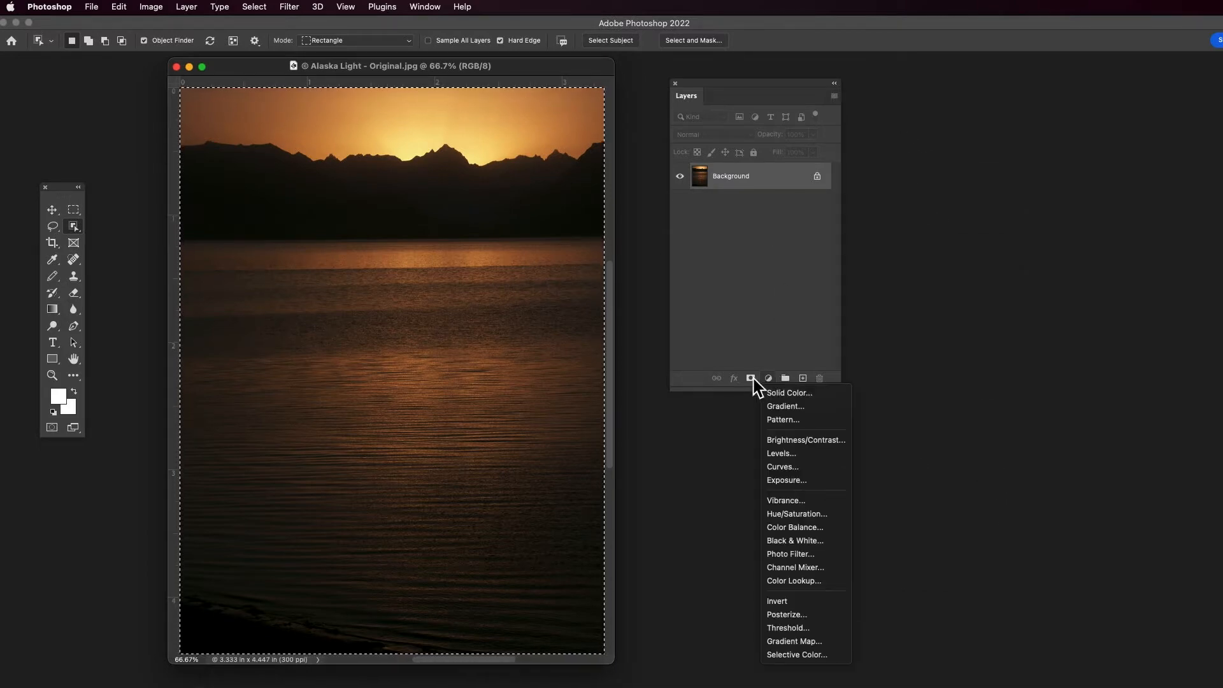
click(750, 293)
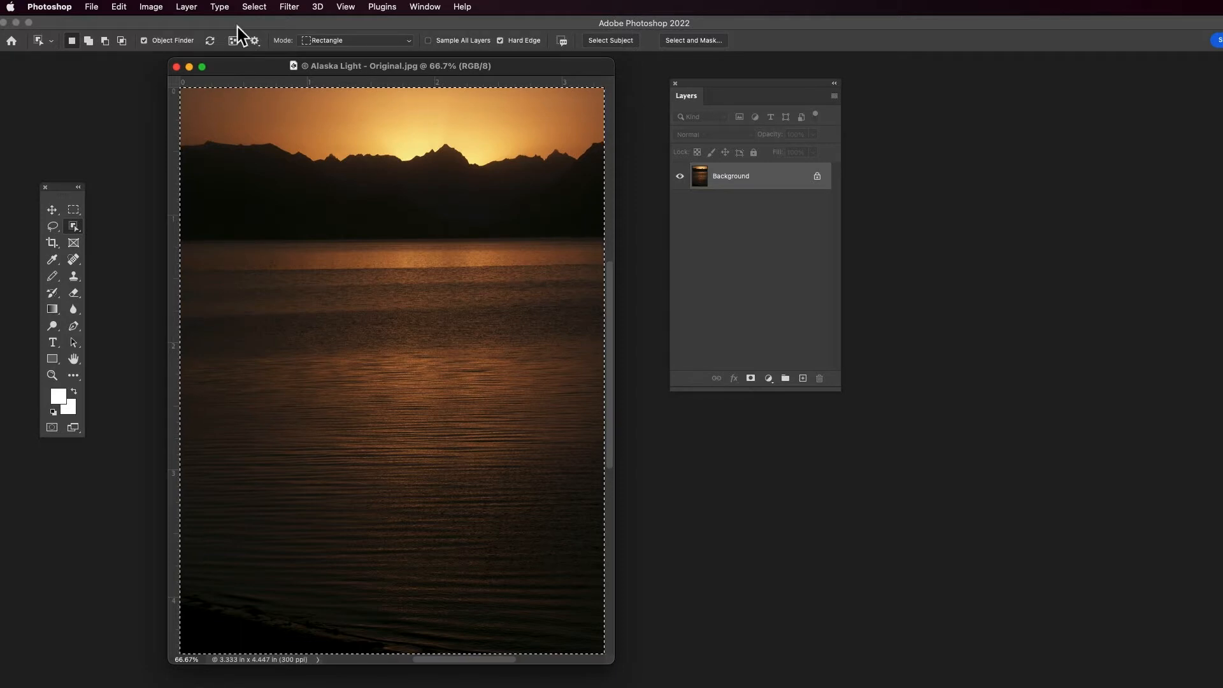
click(220, 8)
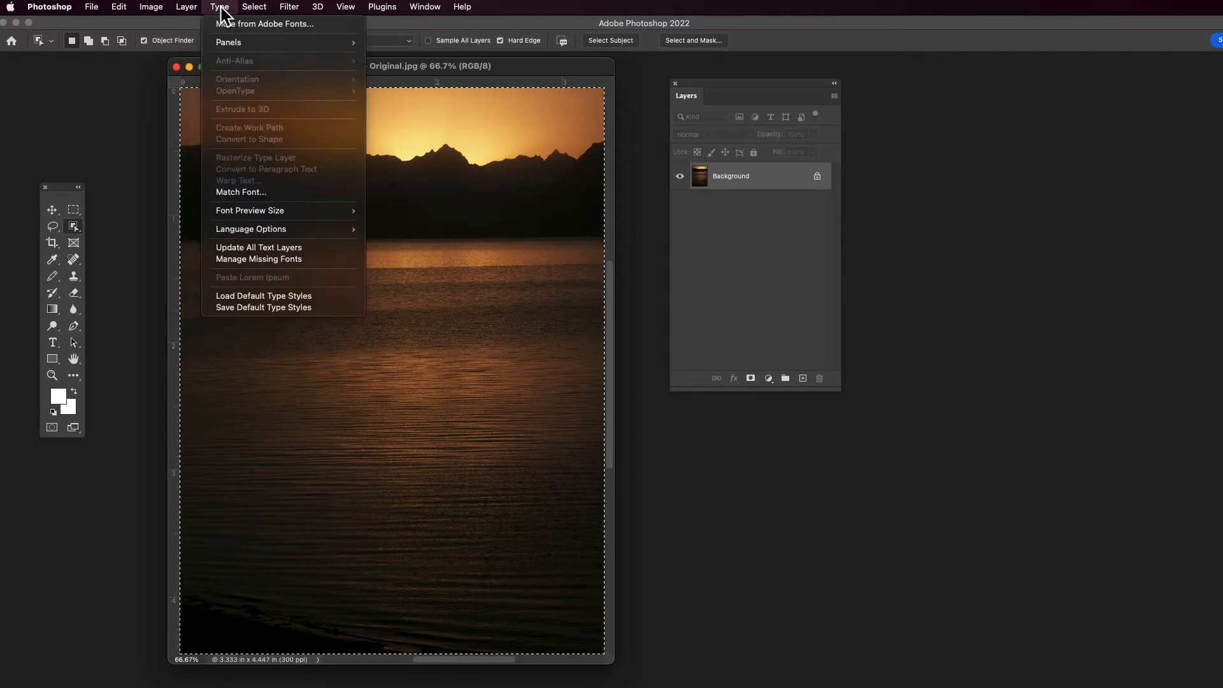
click(220, 8)
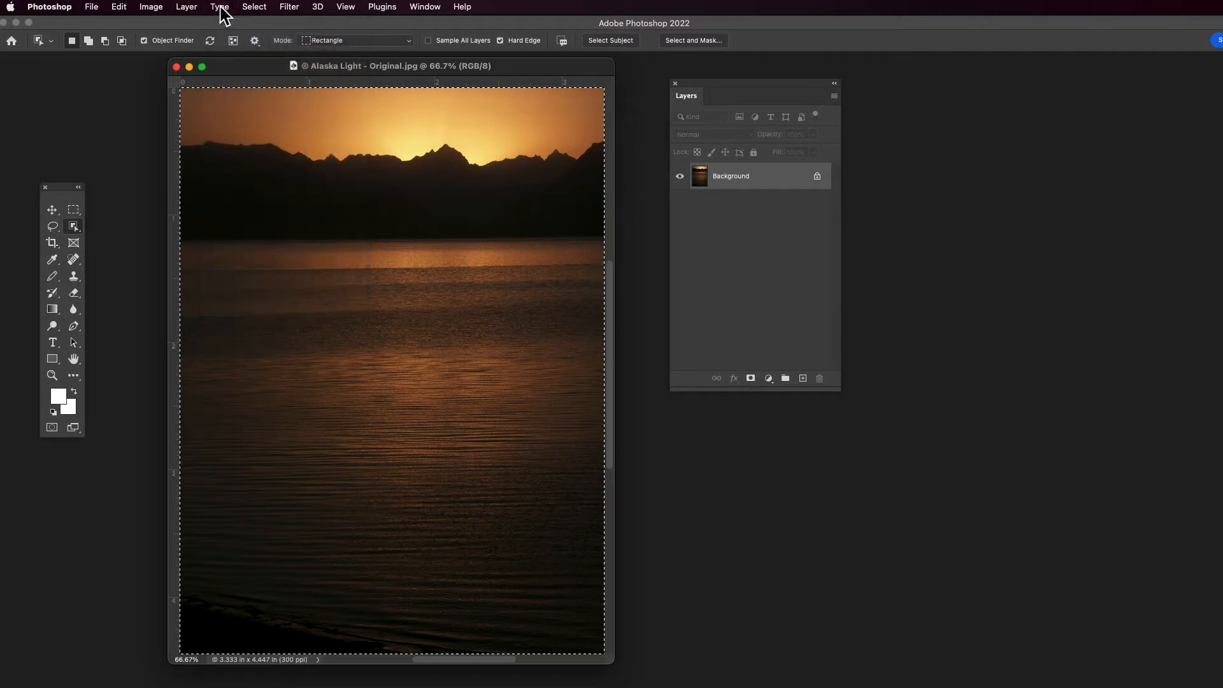
Show the Character panel beside the Layers panel, examine its Paragraph settings, and close the group.
click(425, 8)
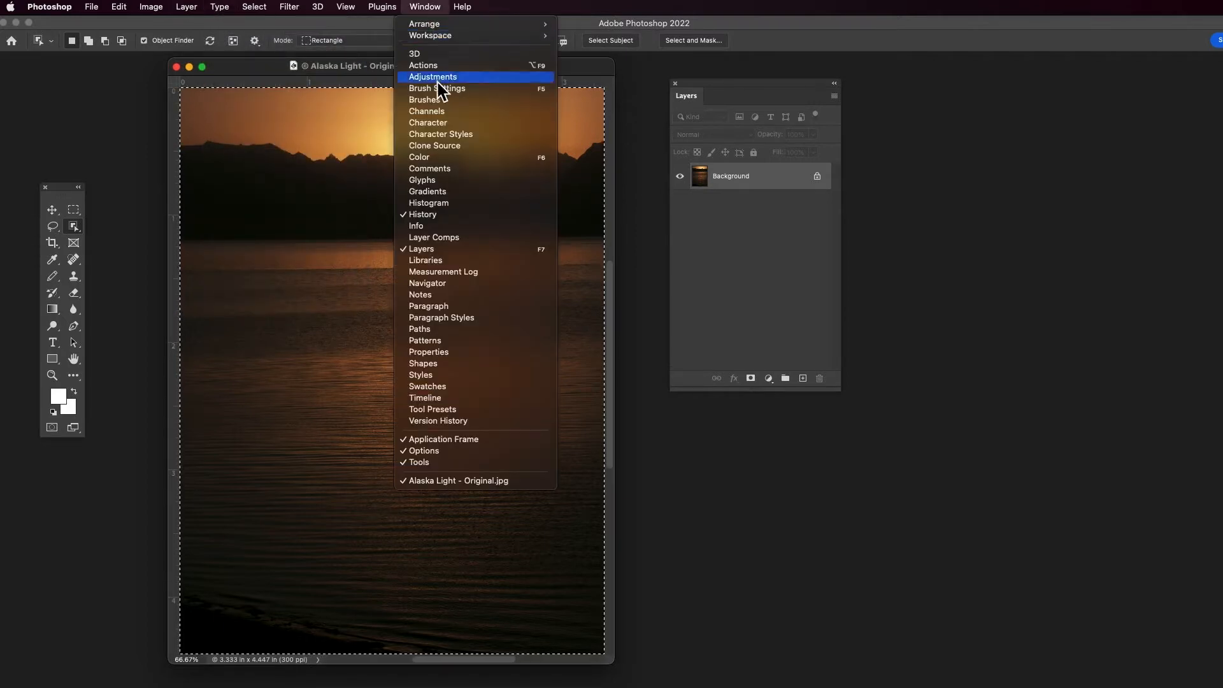
click(441, 124)
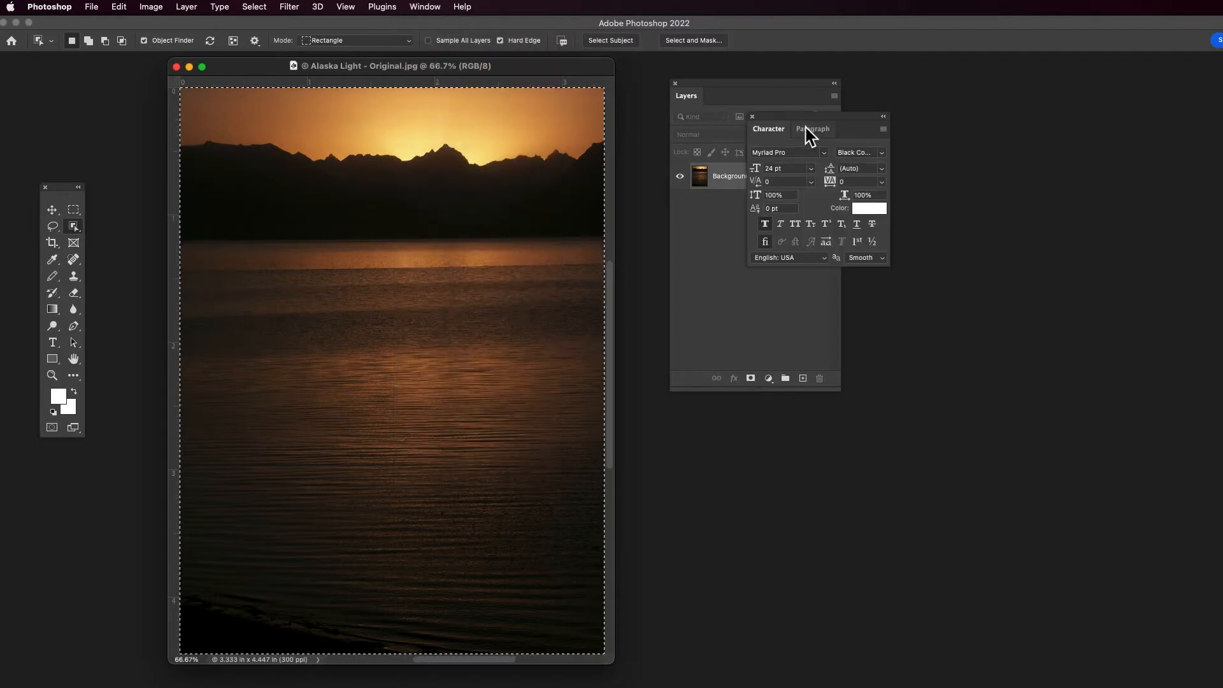
drag(810, 114, 913, 144)
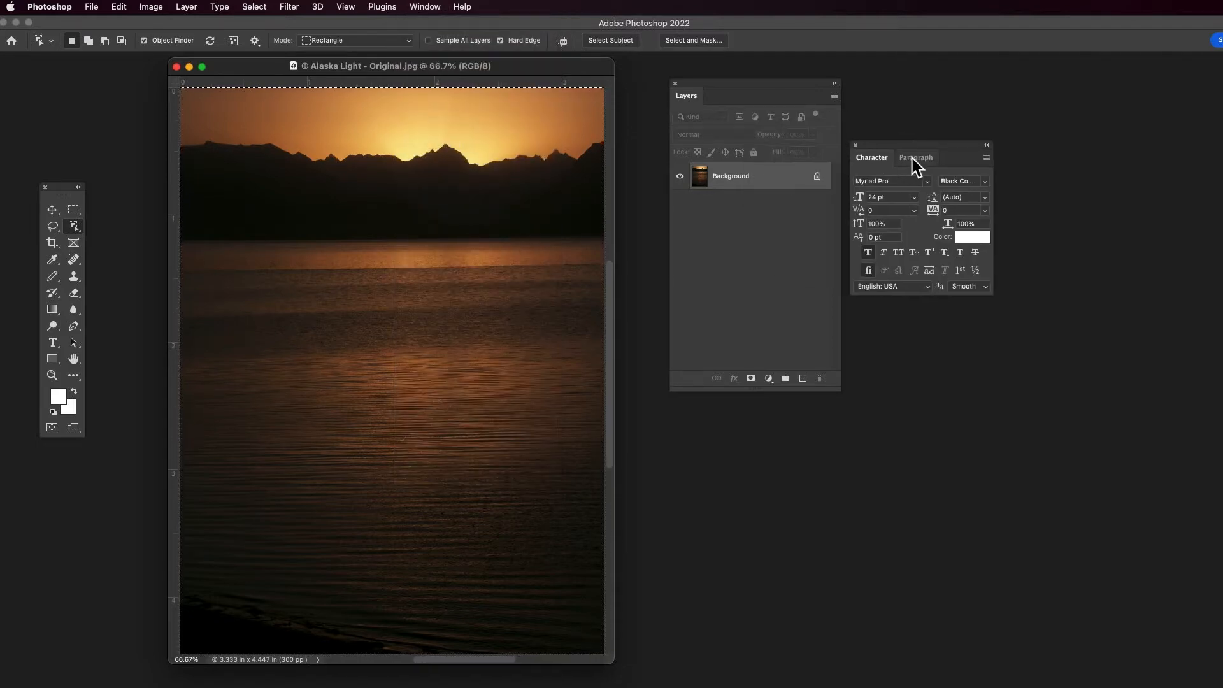
click(915, 158)
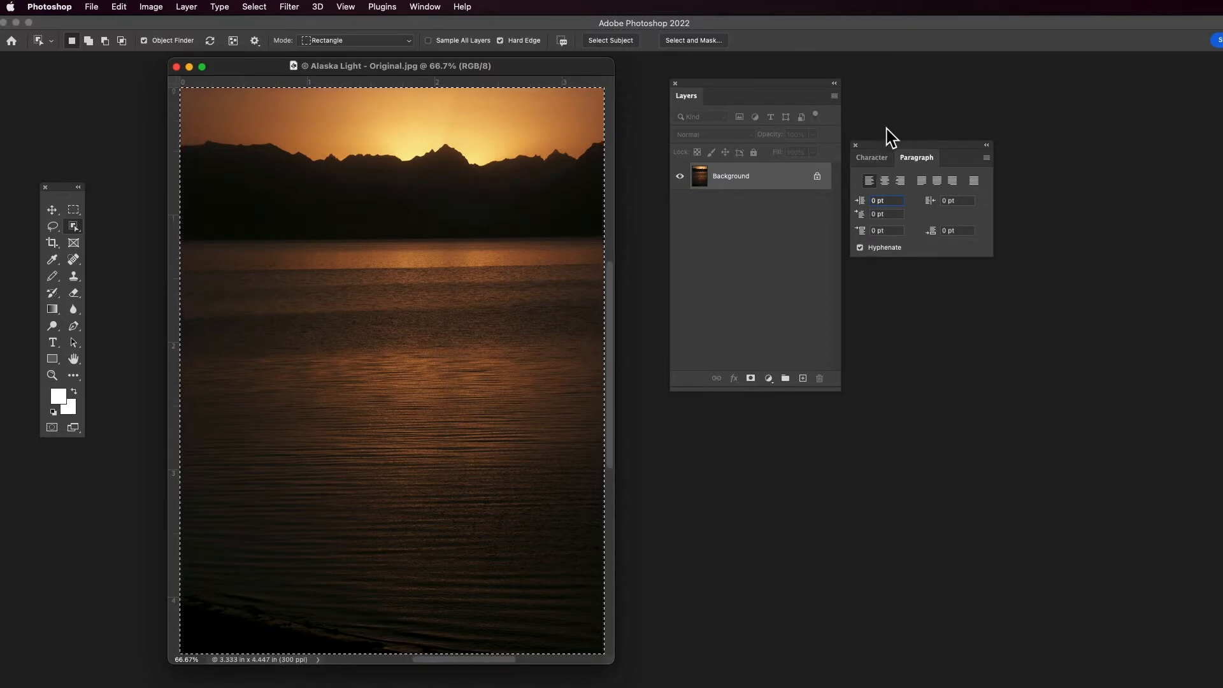
click(856, 146)
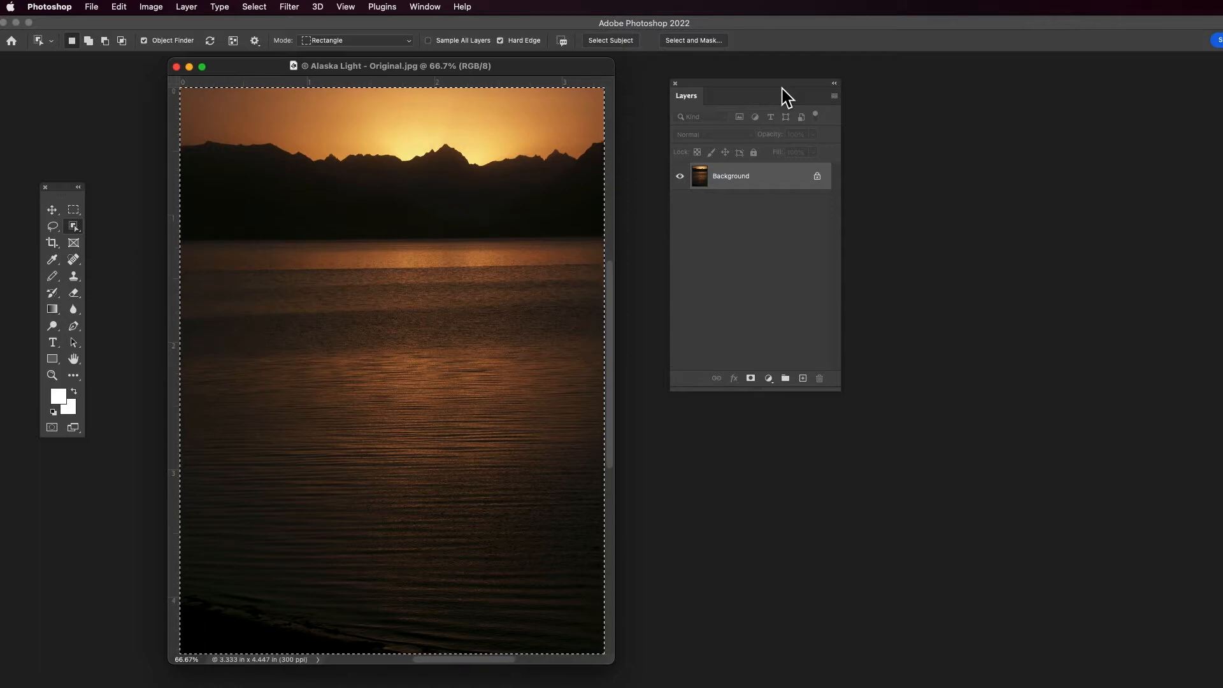
Deselect the selection around the whole image and move the Layers panel closer to the document window.
key(super+n)
key(super+d)
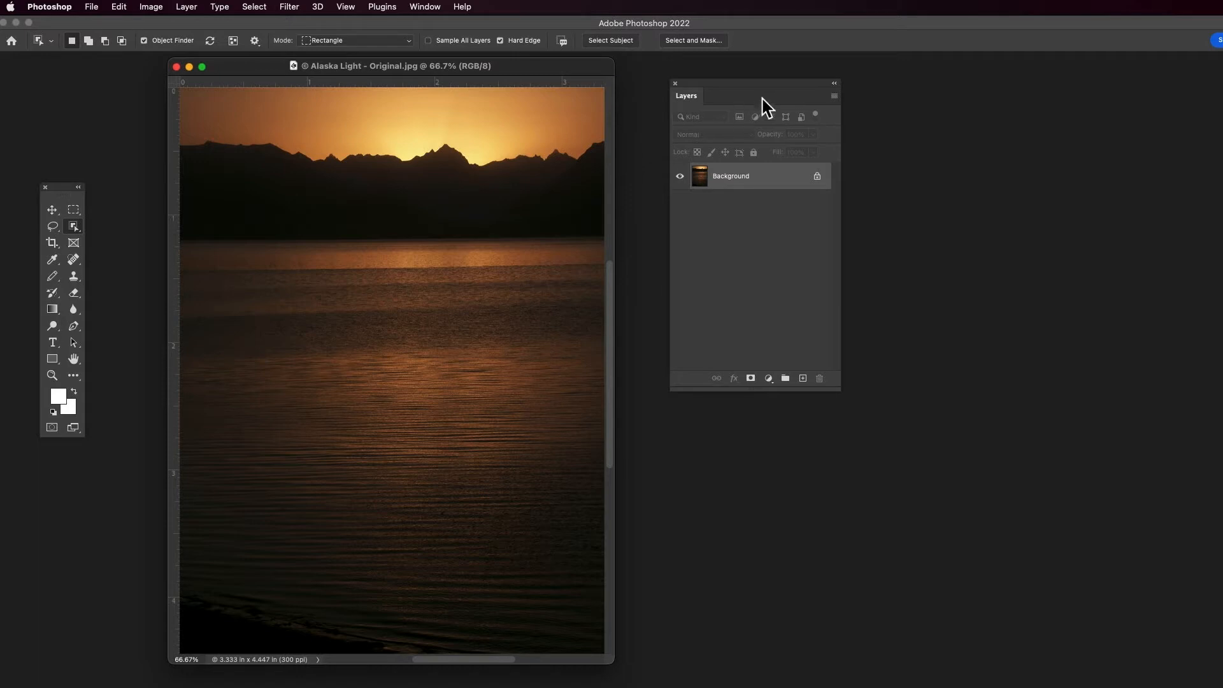
drag(752, 81, 724, 95)
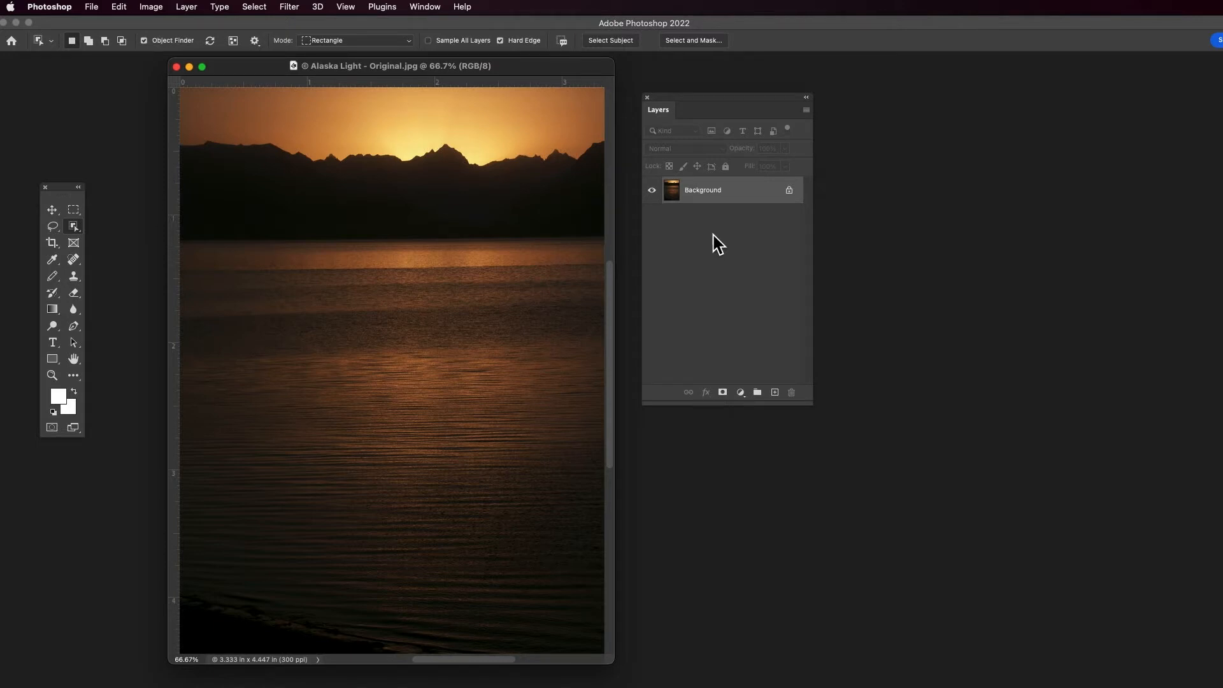
Show the Properties panel, dock it beneath the Layers panel, and place the combined group beside the image.
click(433, 8)
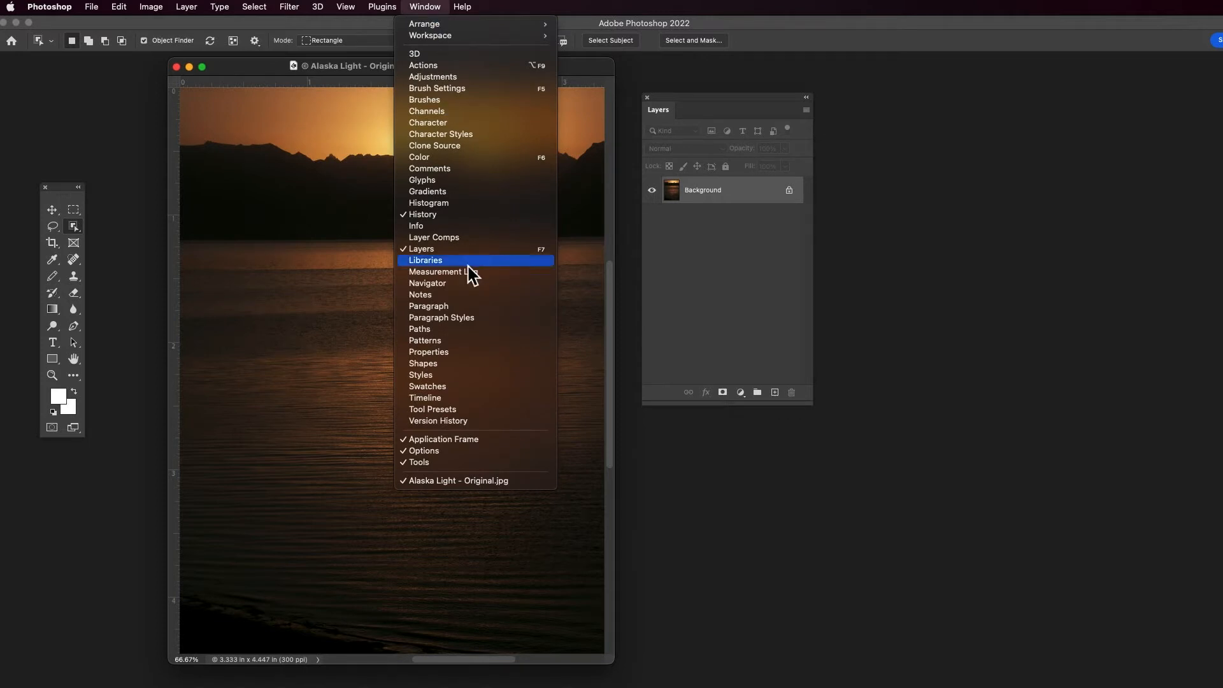
click(468, 353)
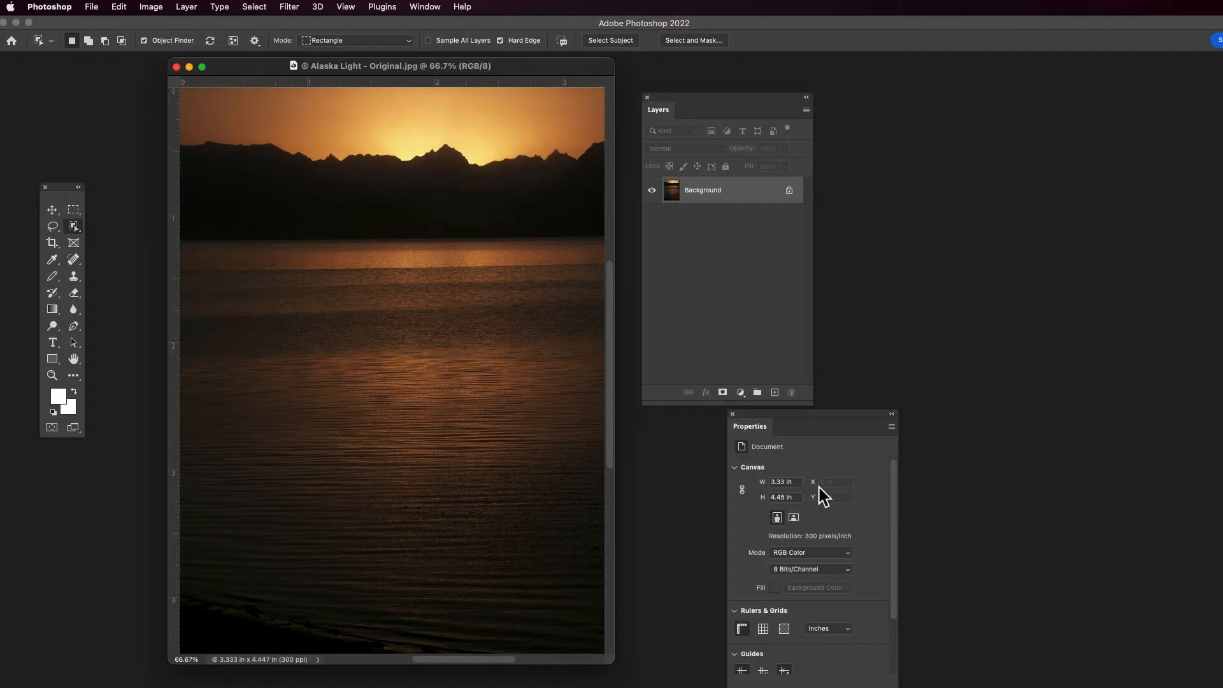
drag(822, 417, 743, 416)
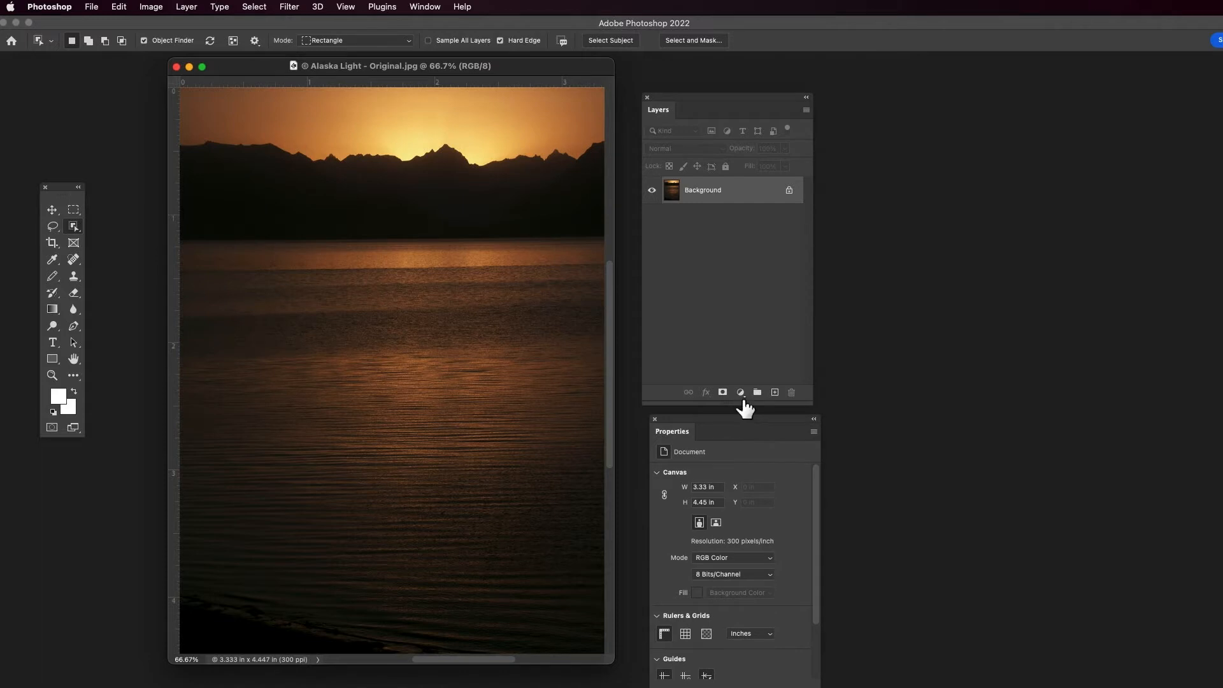
drag(707, 95, 706, 79)
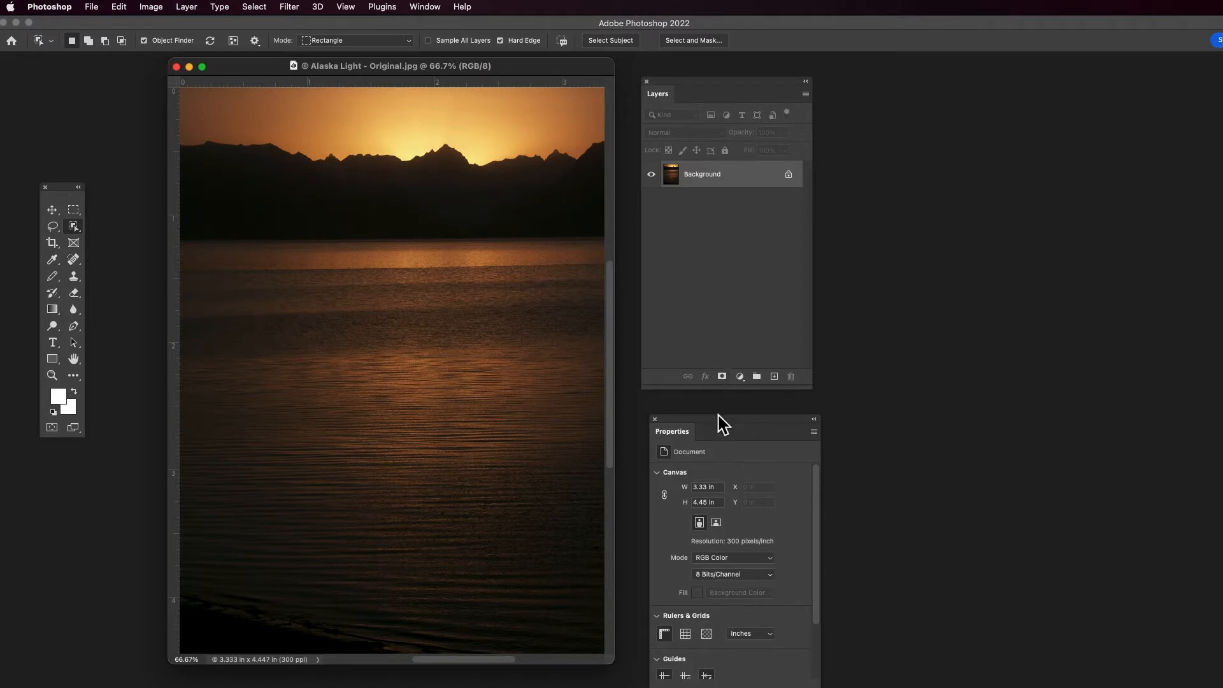
drag(719, 416, 714, 391)
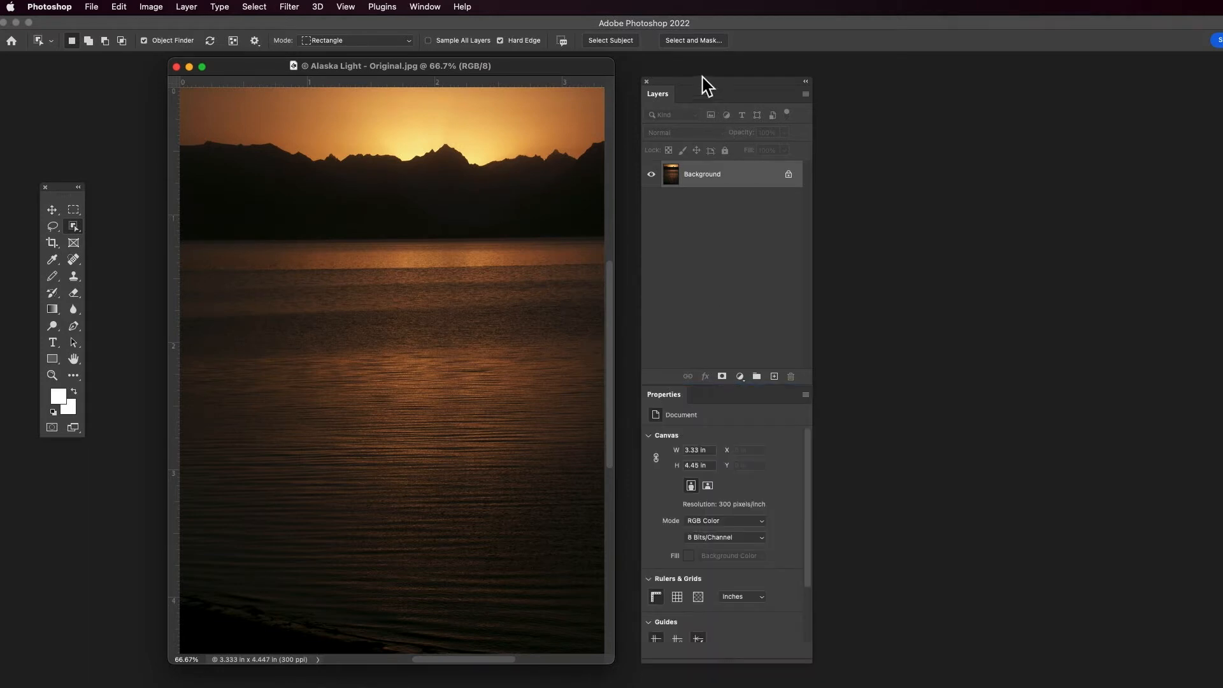
drag(704, 81, 740, 76)
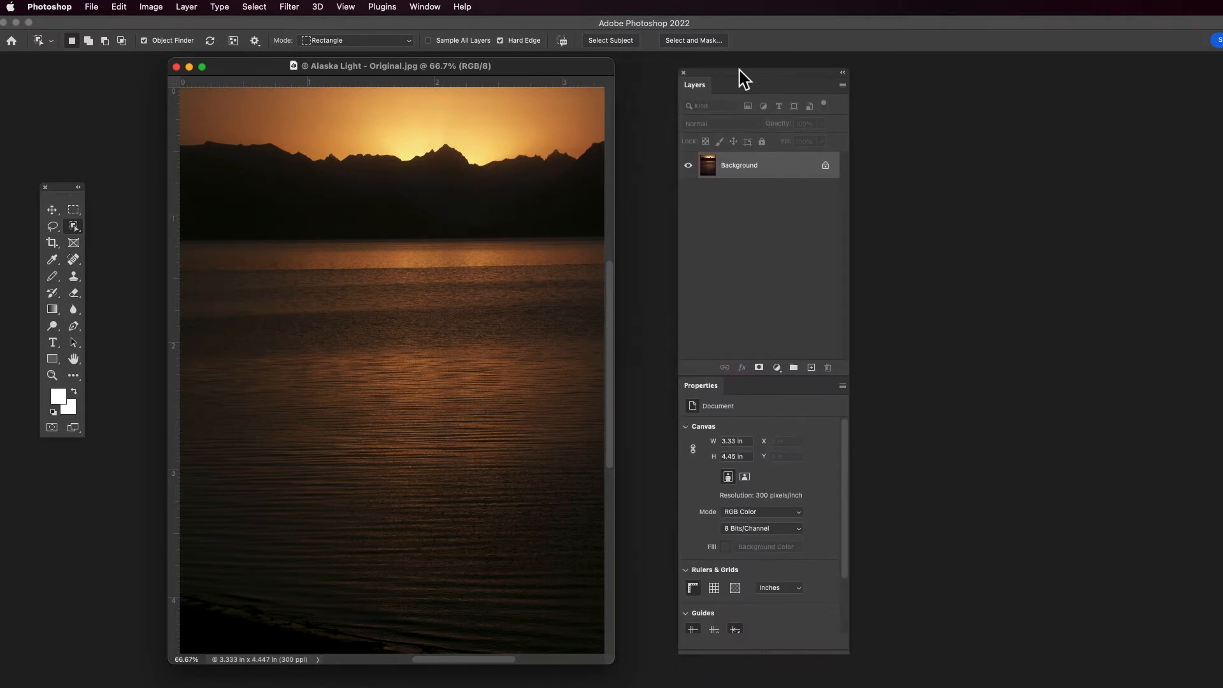
Close the combined Layers and Properties group and show it again by reopening the Layers panel.
click(683, 73)
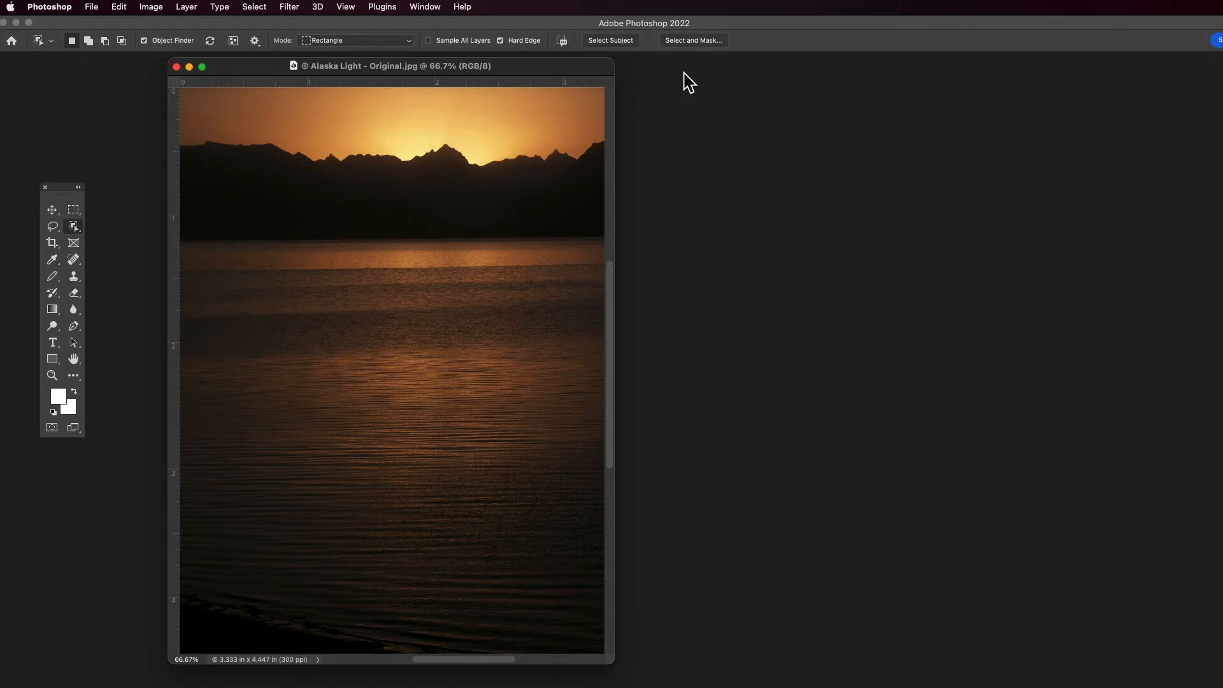
click(425, 7)
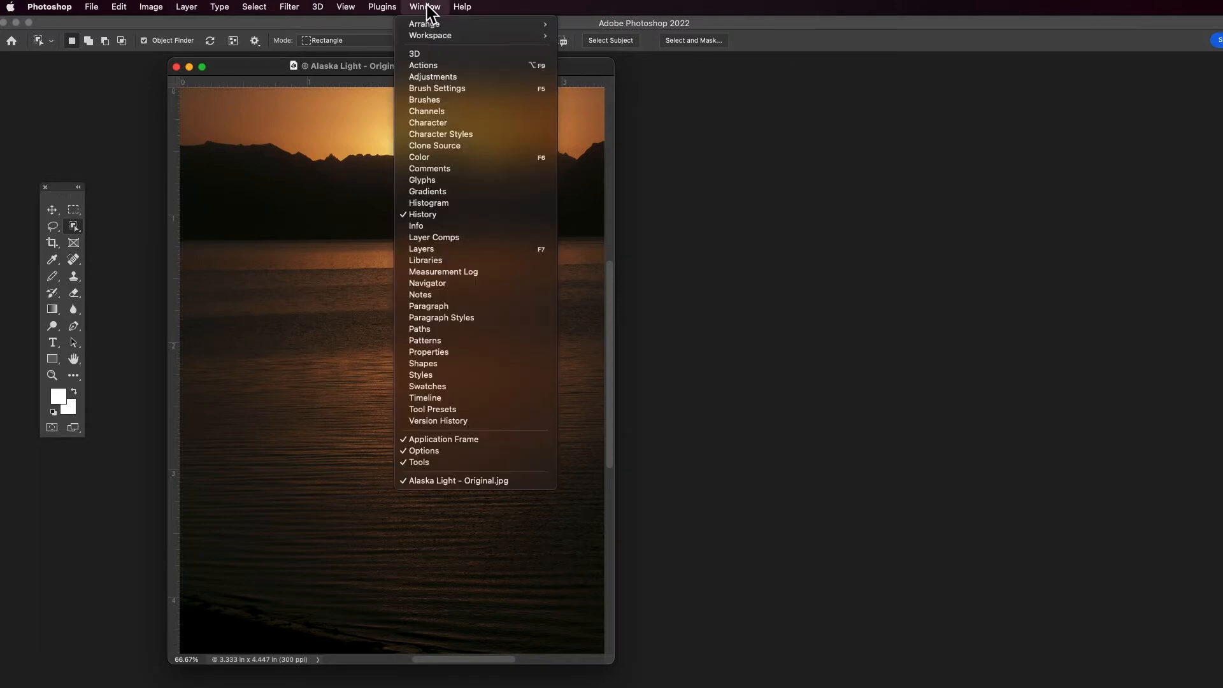
click(432, 248)
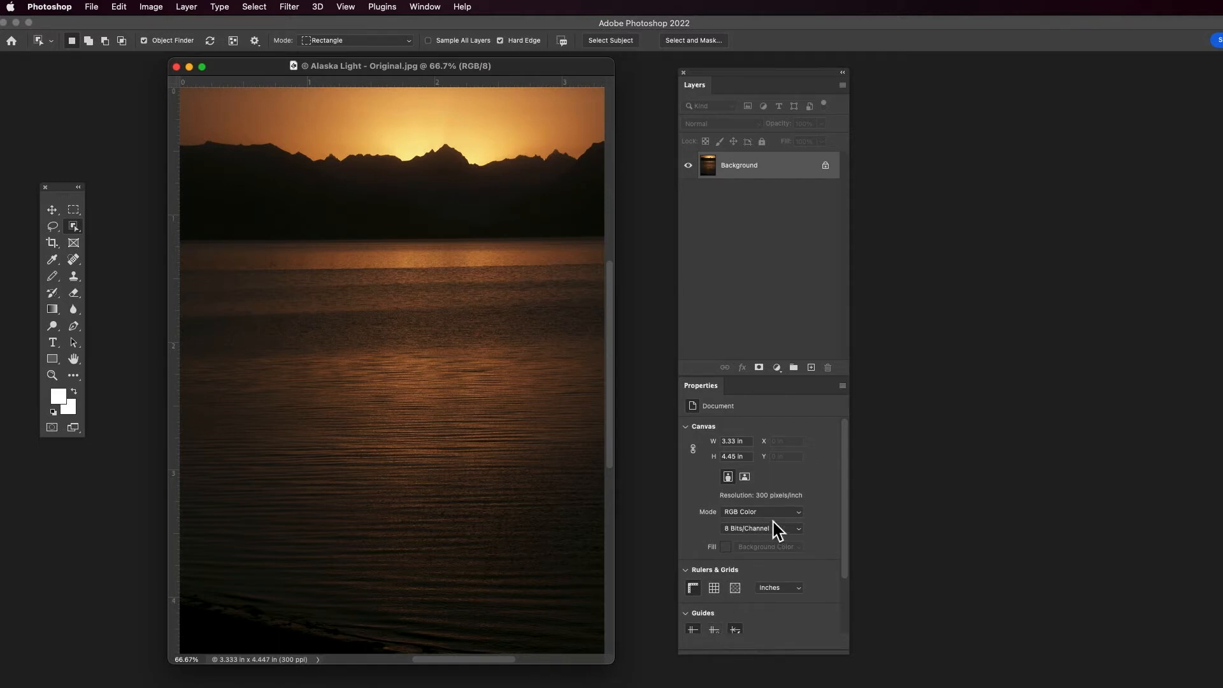
click(796, 514)
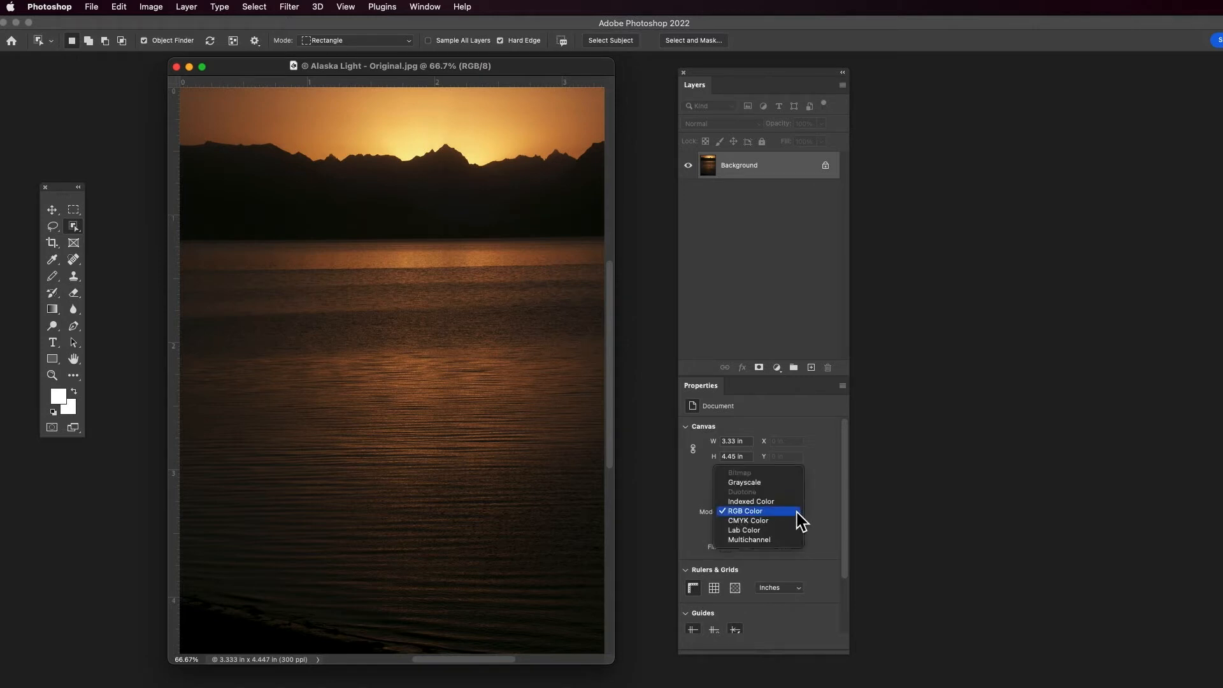
click(797, 514)
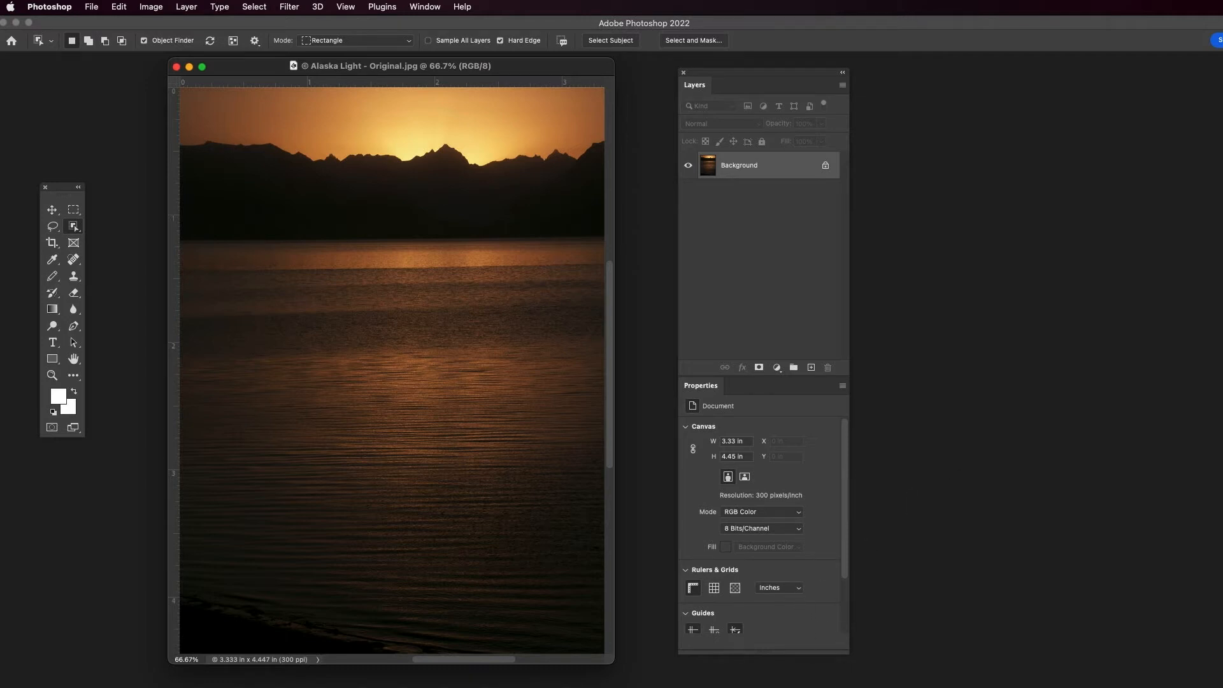
Reduce the original Alaska Light image to 33.3% view and move its window away from the panels, behind the toolbox.
click(870, 687)
click(730, 612)
key(super+minus)
key(super+minus)
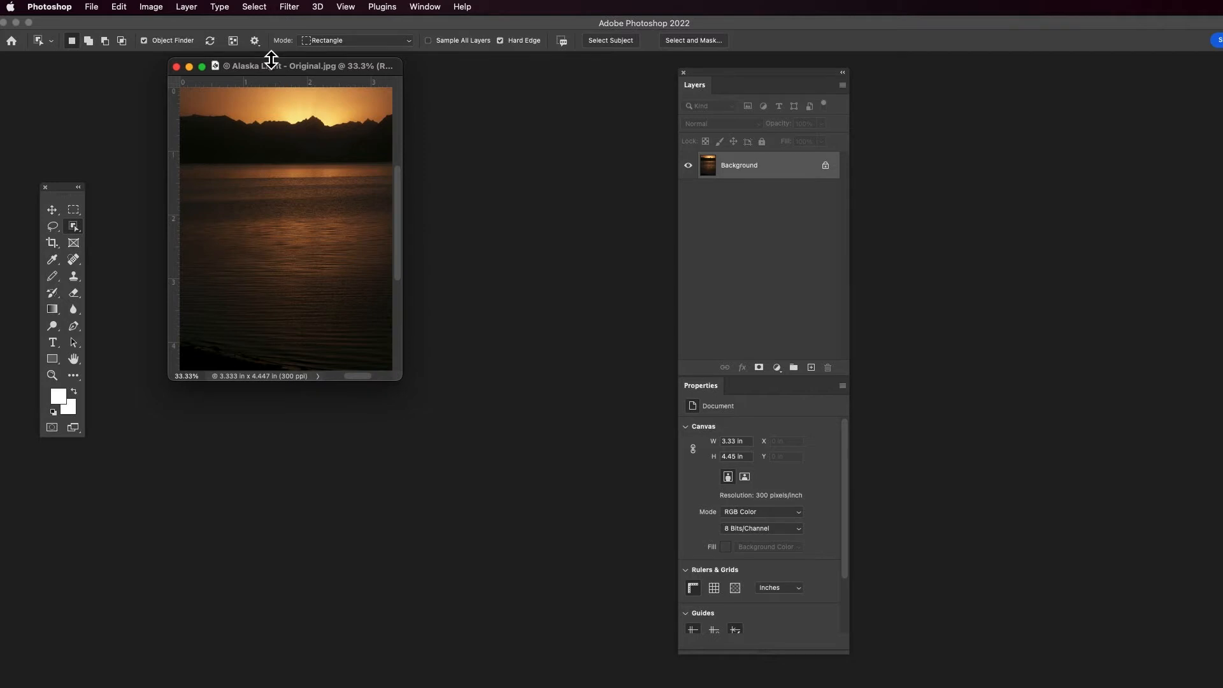
drag(272, 59, 131, 60)
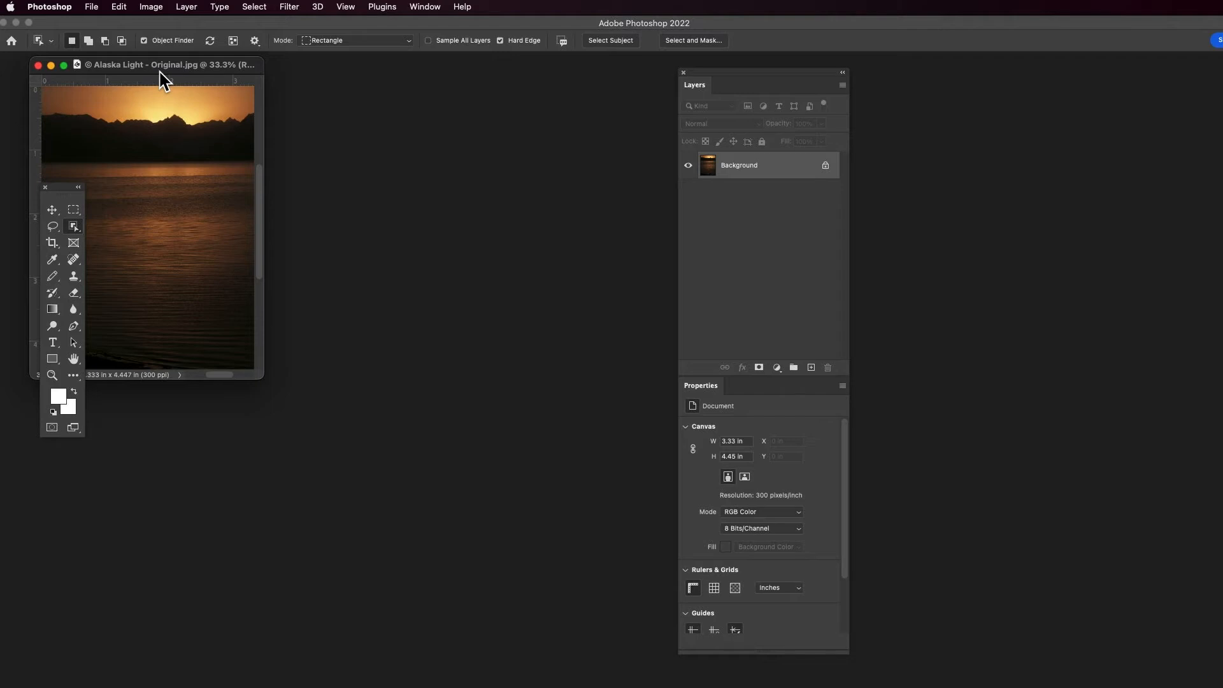
Duplicate the original image under the name "Alaska Light - Working".
click(156, 7)
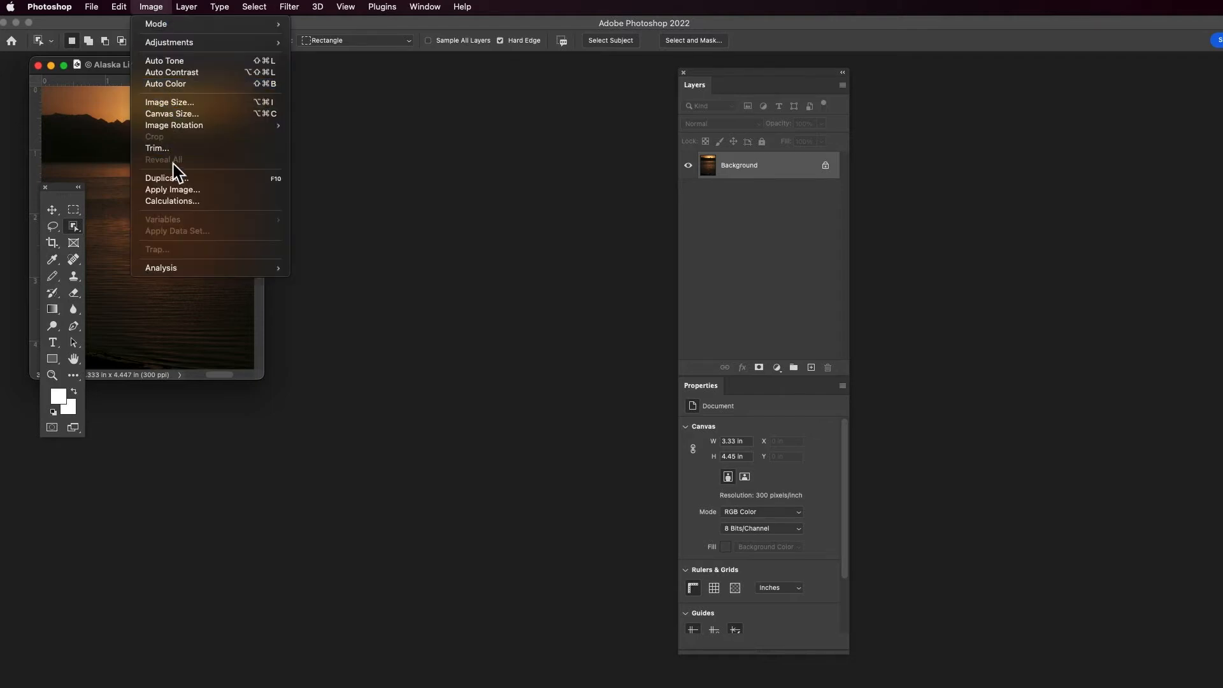
click(179, 181)
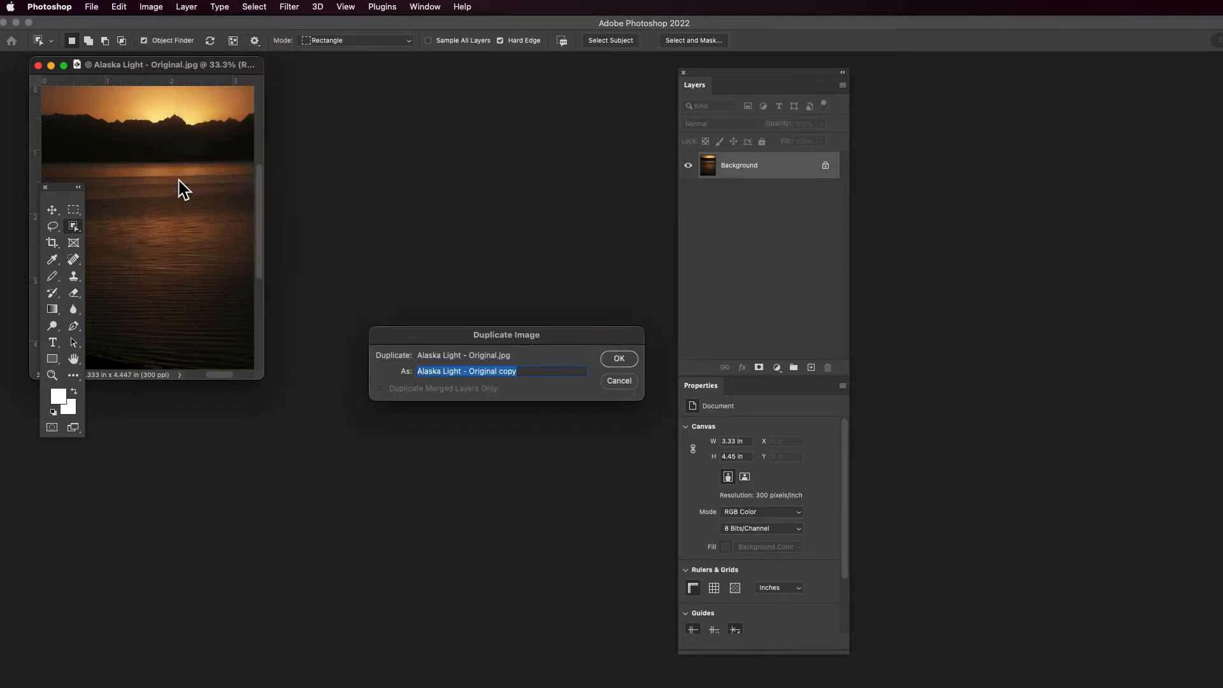
key(Right)
key(BackSpace)
key(BackSpace)
key(BackSpace)
key(BackSpace)
key(BackSpace)
key(BackSpace)
key(BackSpace)
key(BackSpace)
key(BackSpace)
key(BackSpace)
key(BackSpace)
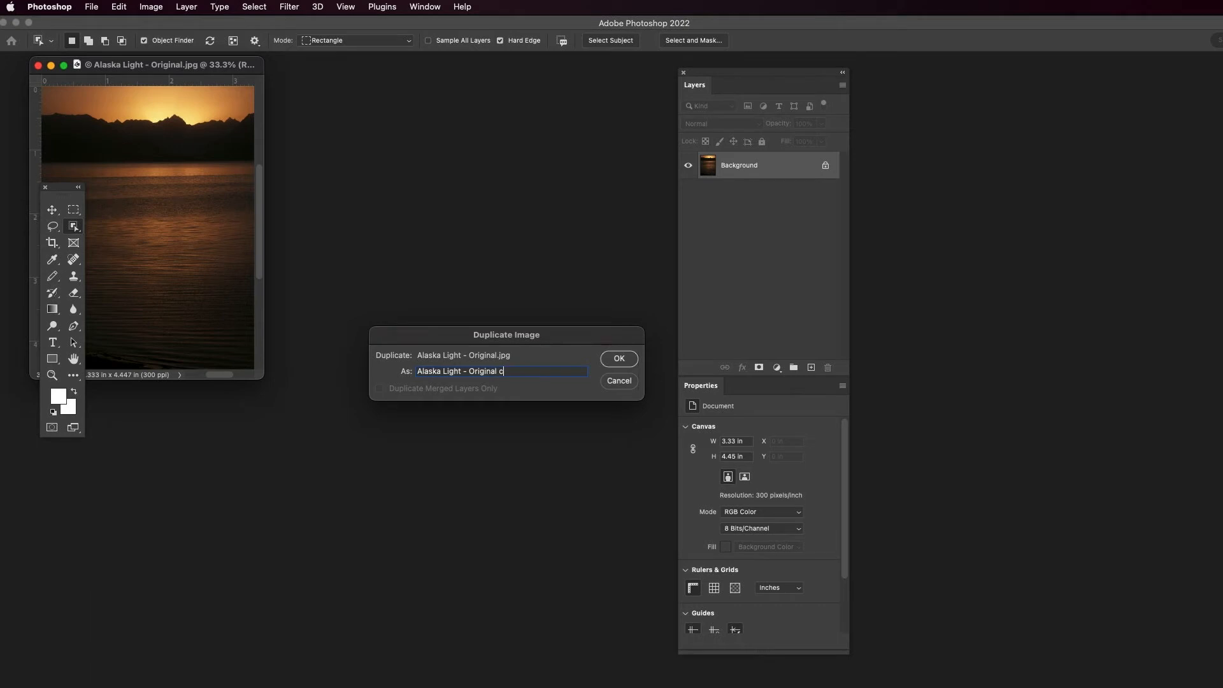
key(BackSpace)
key(BackSpace)
text(Working)
click(618, 359)
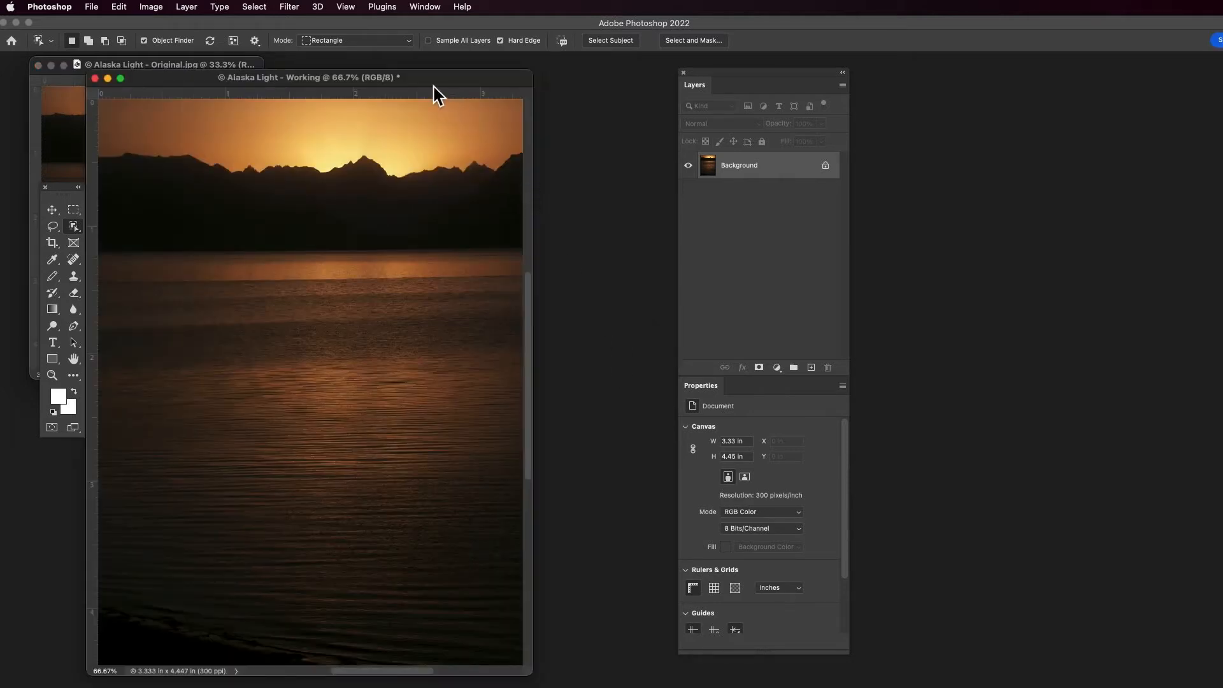
Place the working copy's window beside the original and shift the Layers and Properties group clear of it.
drag(425, 78, 564, 72)
drag(712, 74, 822, 79)
drag(588, 75, 641, 68)
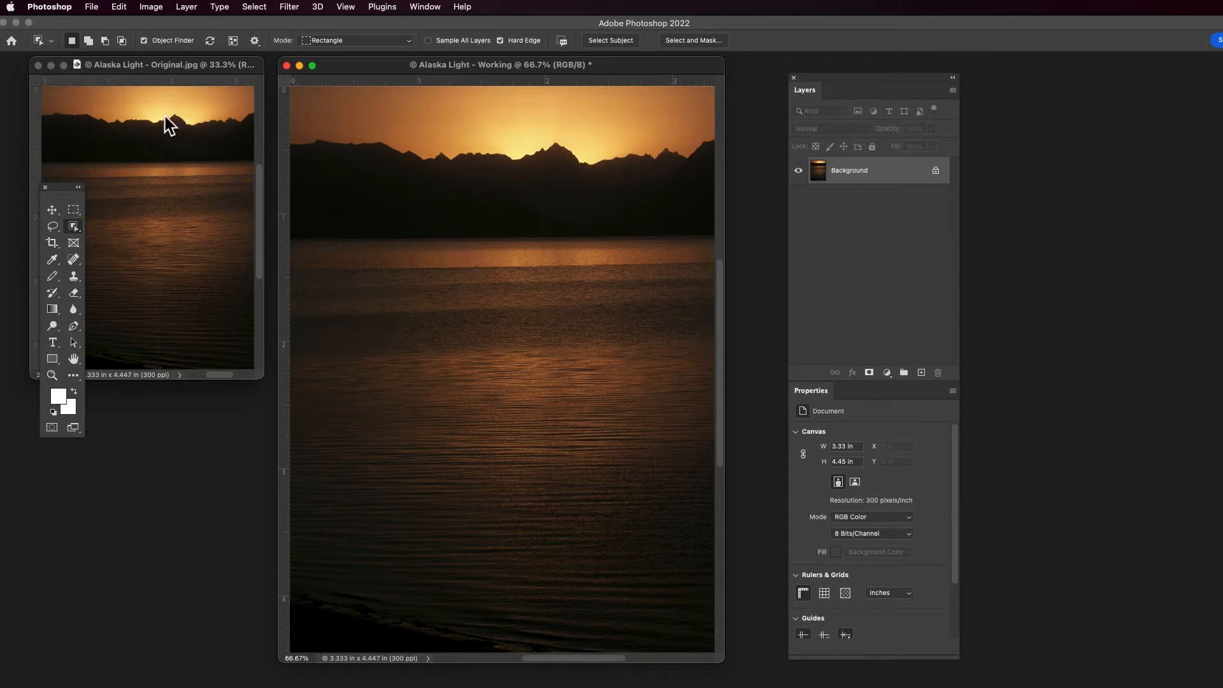
Save the working copy on the computer in Photoshop format as "Alaska Light - Working.psd" in the DES 121 Photoshop course folder.
click(91, 8)
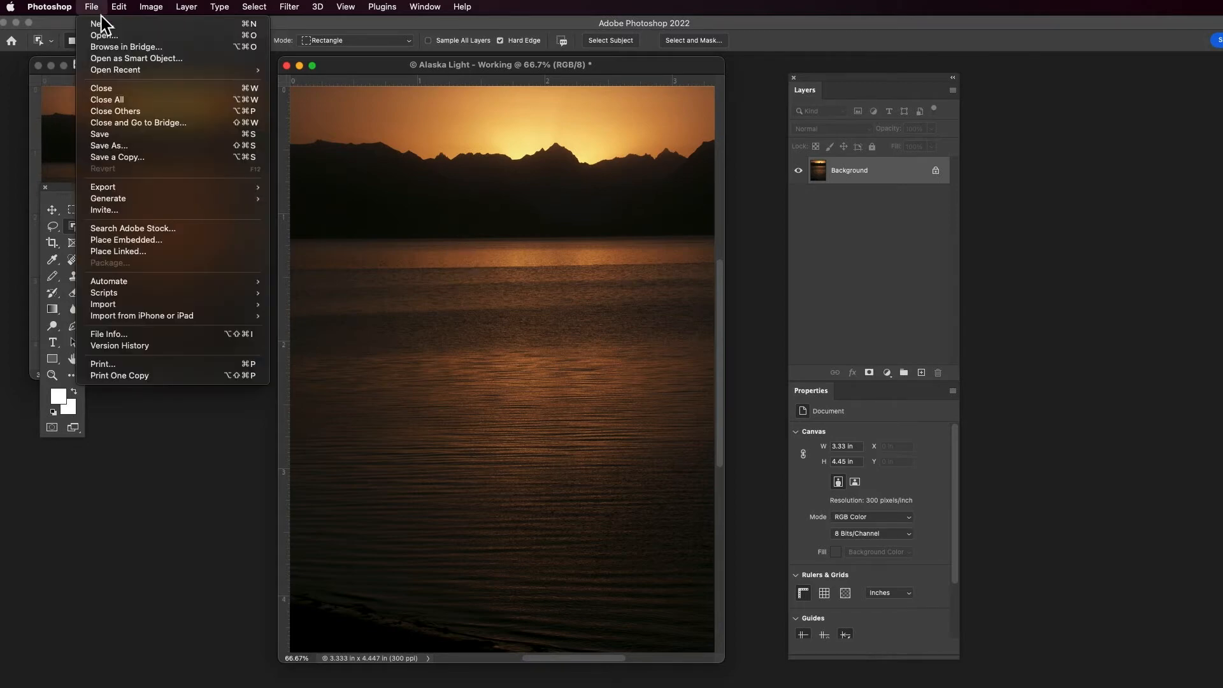
click(123, 135)
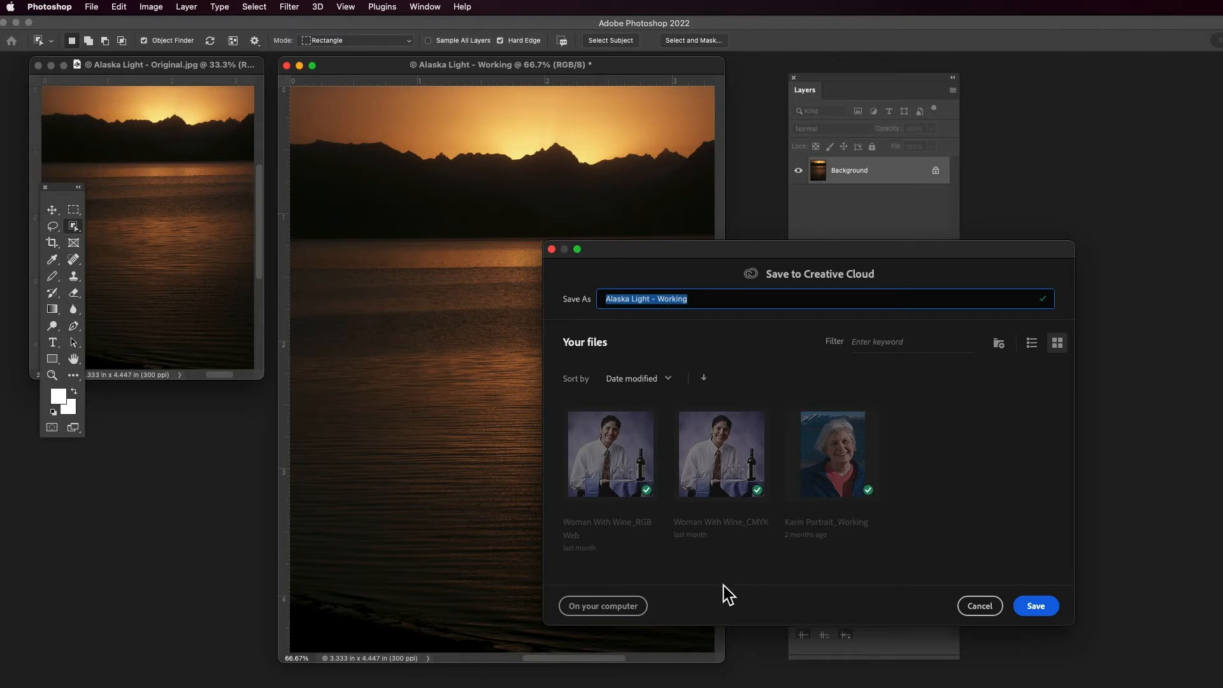
click(602, 606)
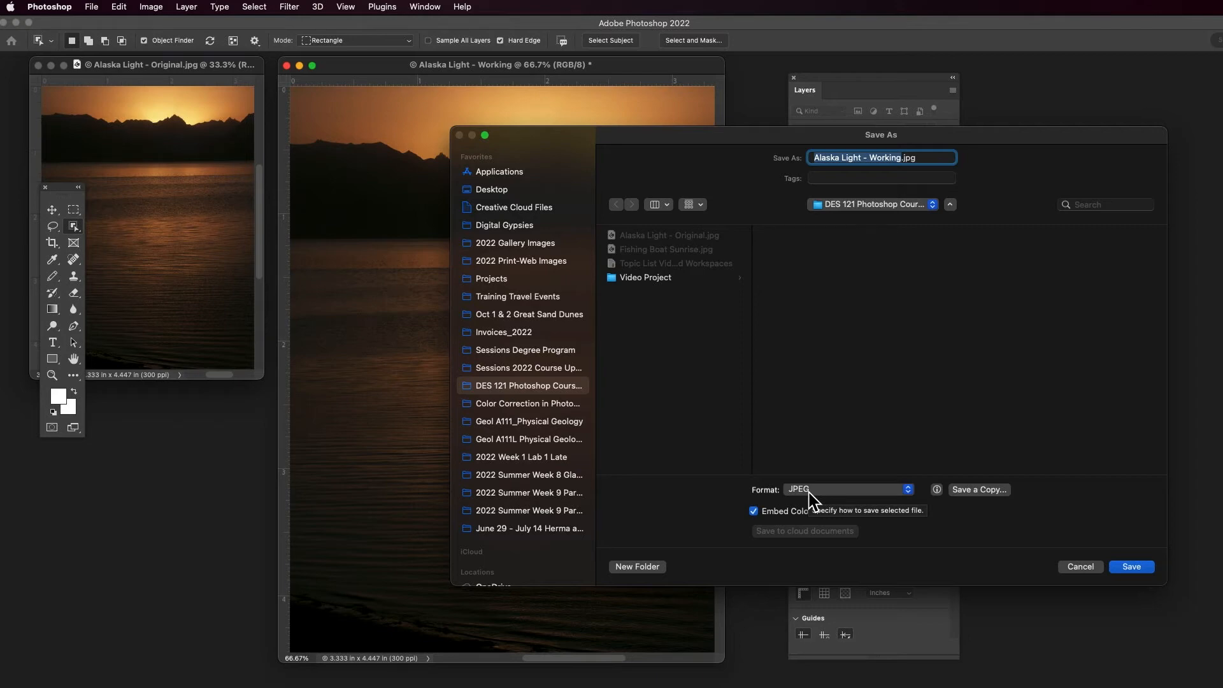
click(810, 495)
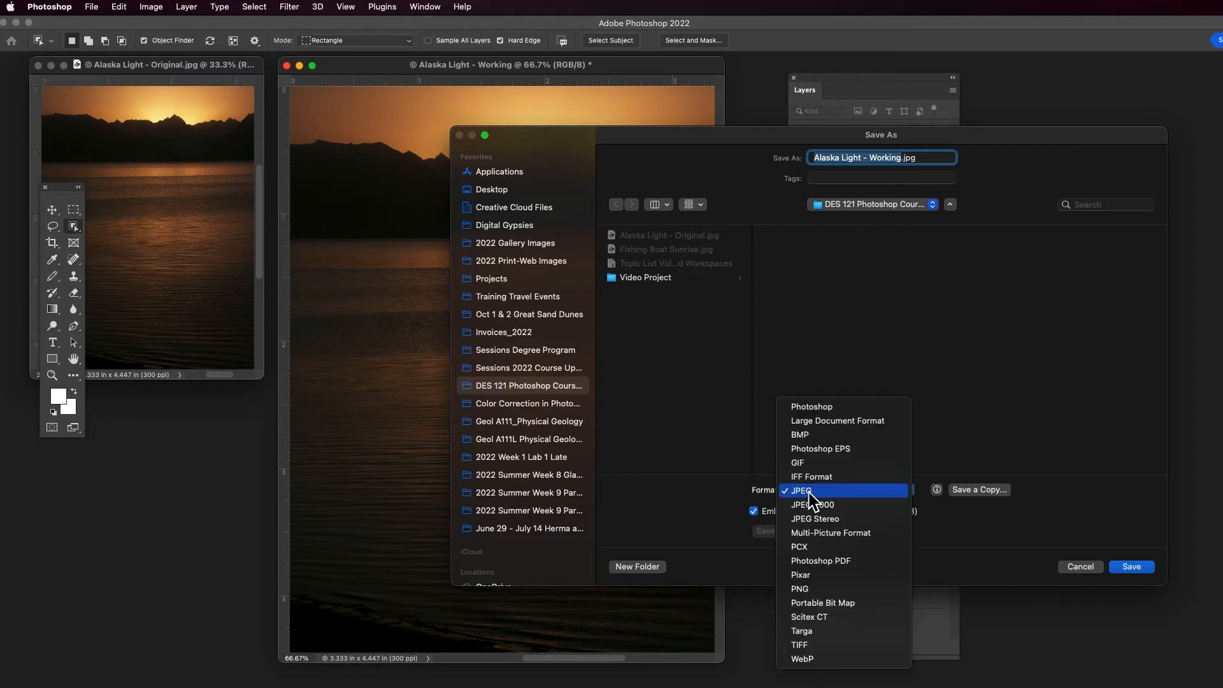
click(826, 408)
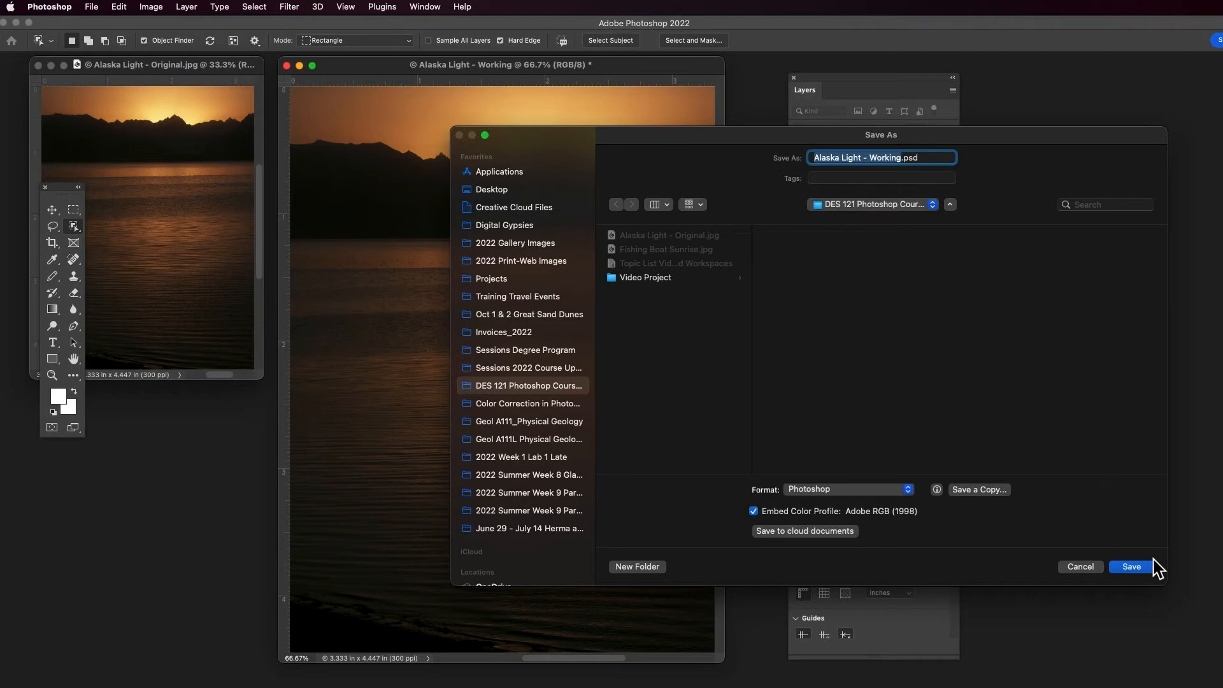
click(1137, 567)
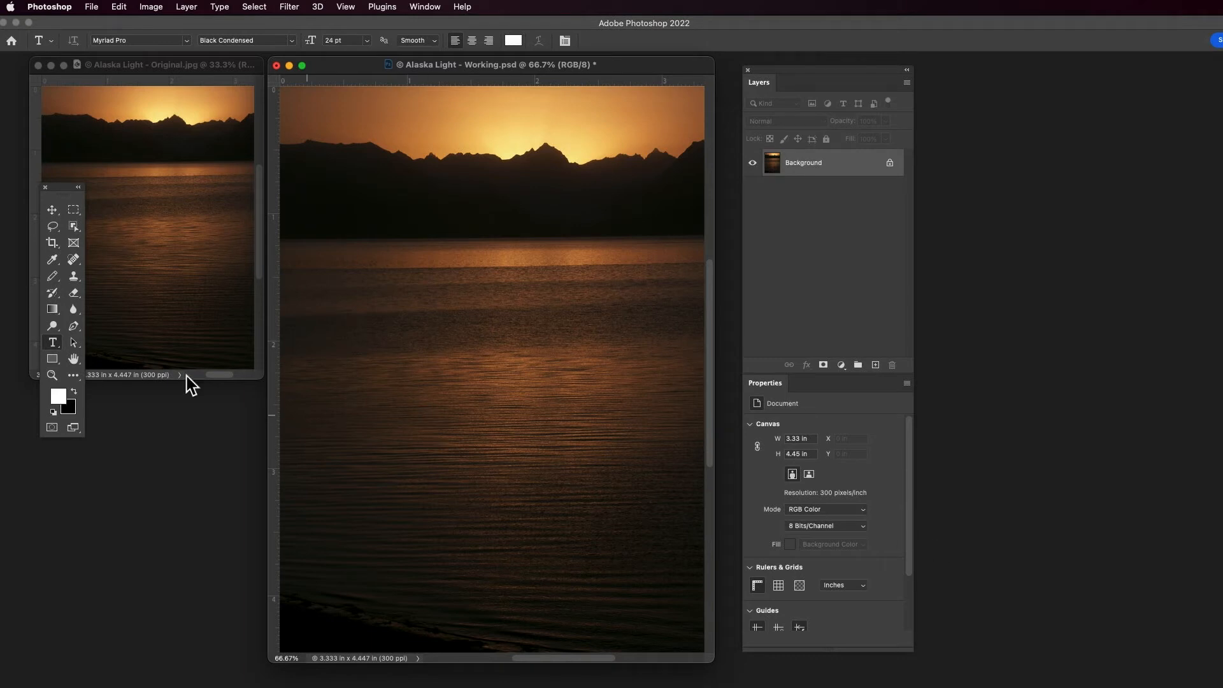
Move the toolbox beneath the original image's window and choose the Horizontal Type tool.
drag(66, 188, 188, 406)
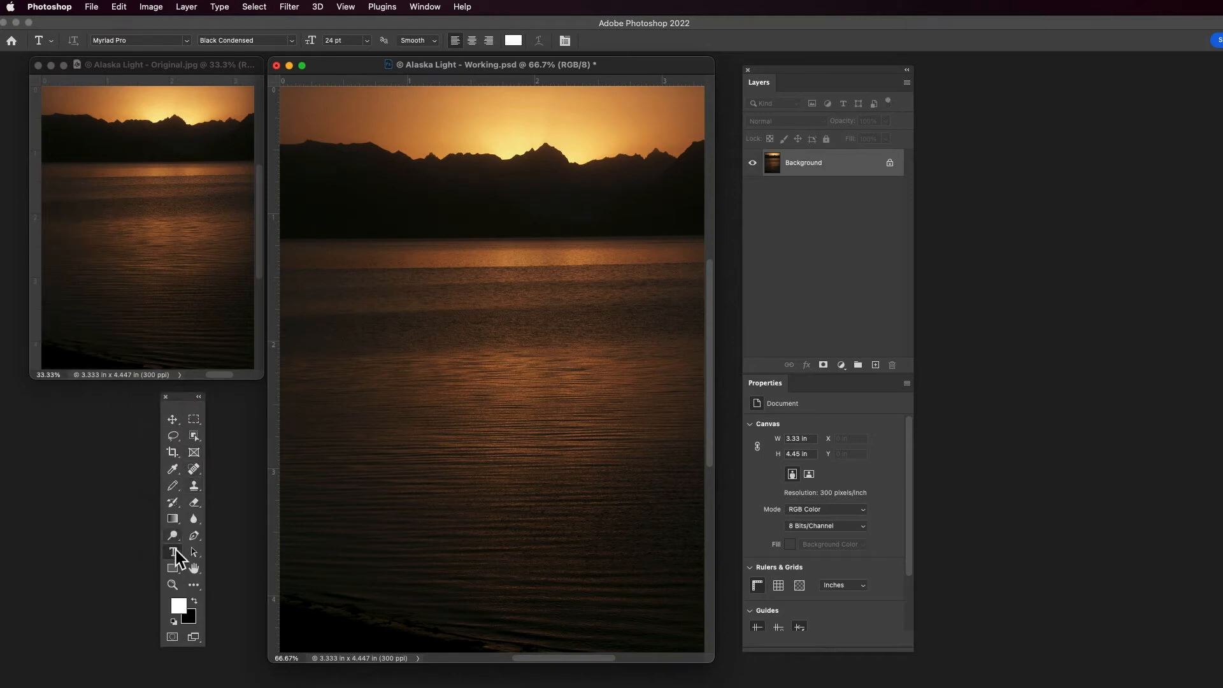
click(174, 556)
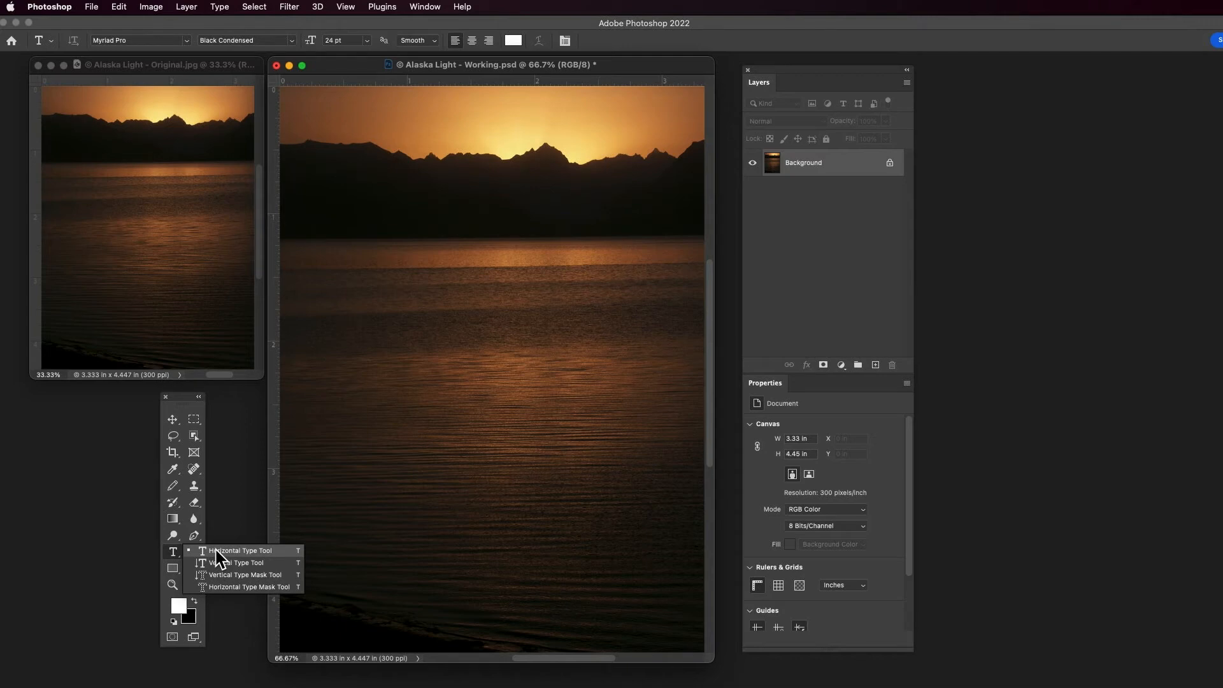
click(216, 550)
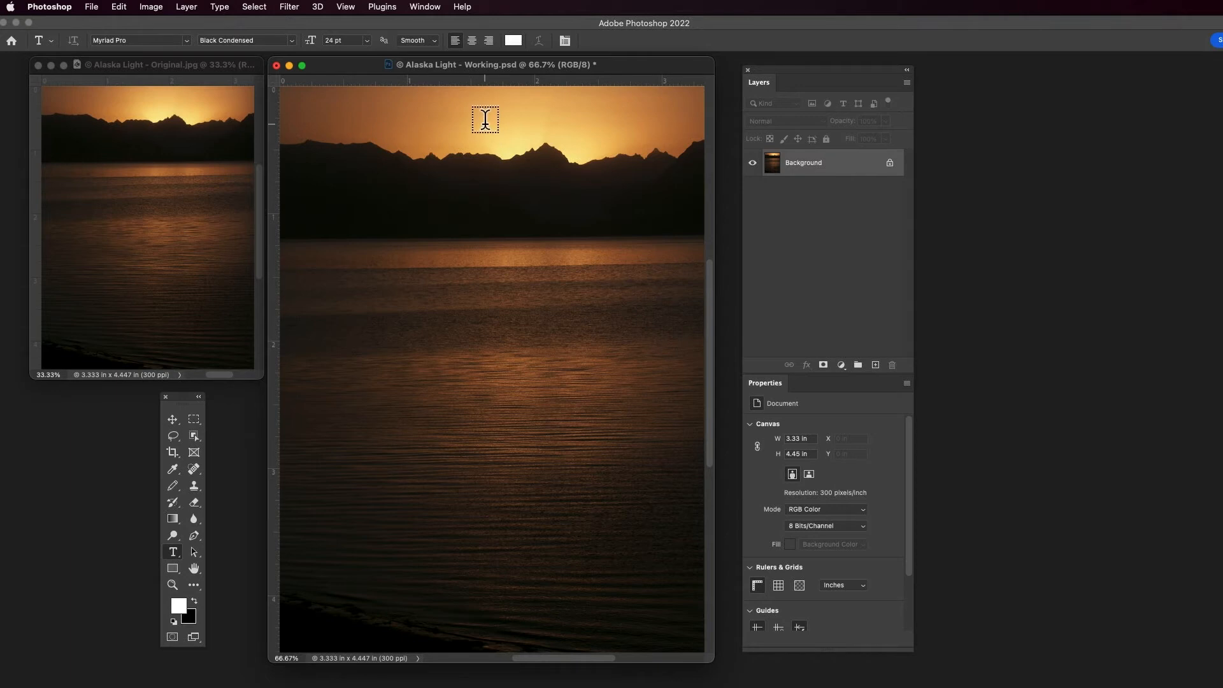
Check the foreground color in the Color Picker, cancel it, and return to the Type tool.
click(179, 607)
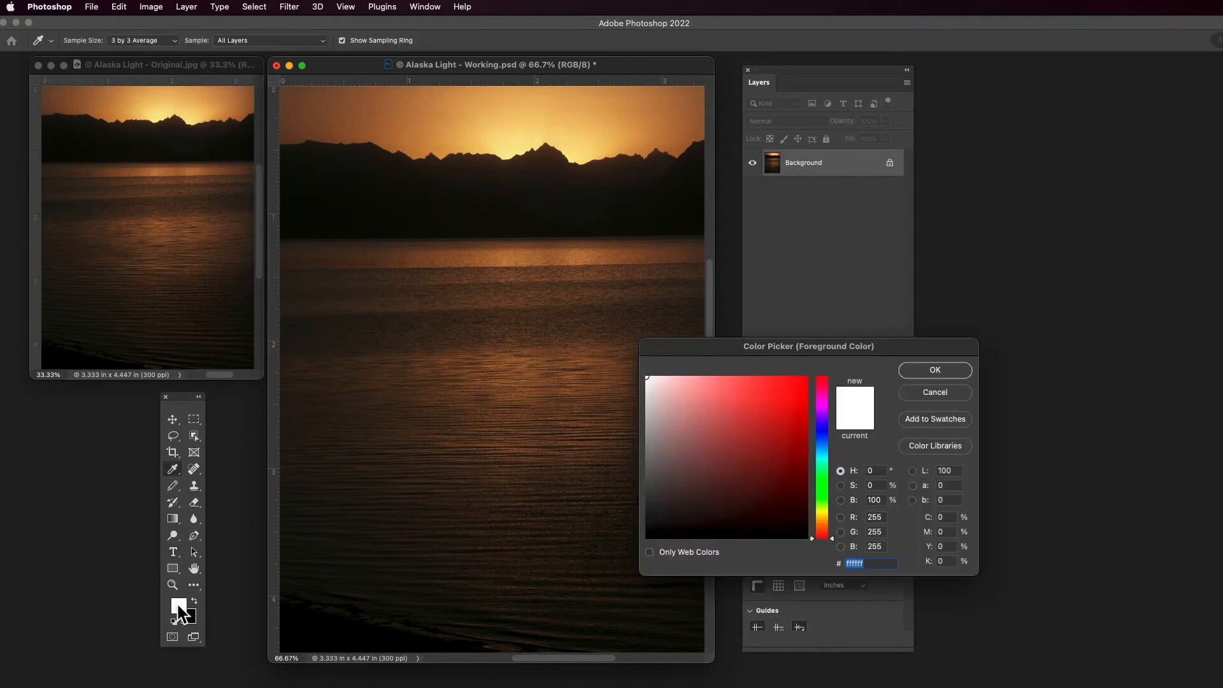
click(936, 392)
key(t)
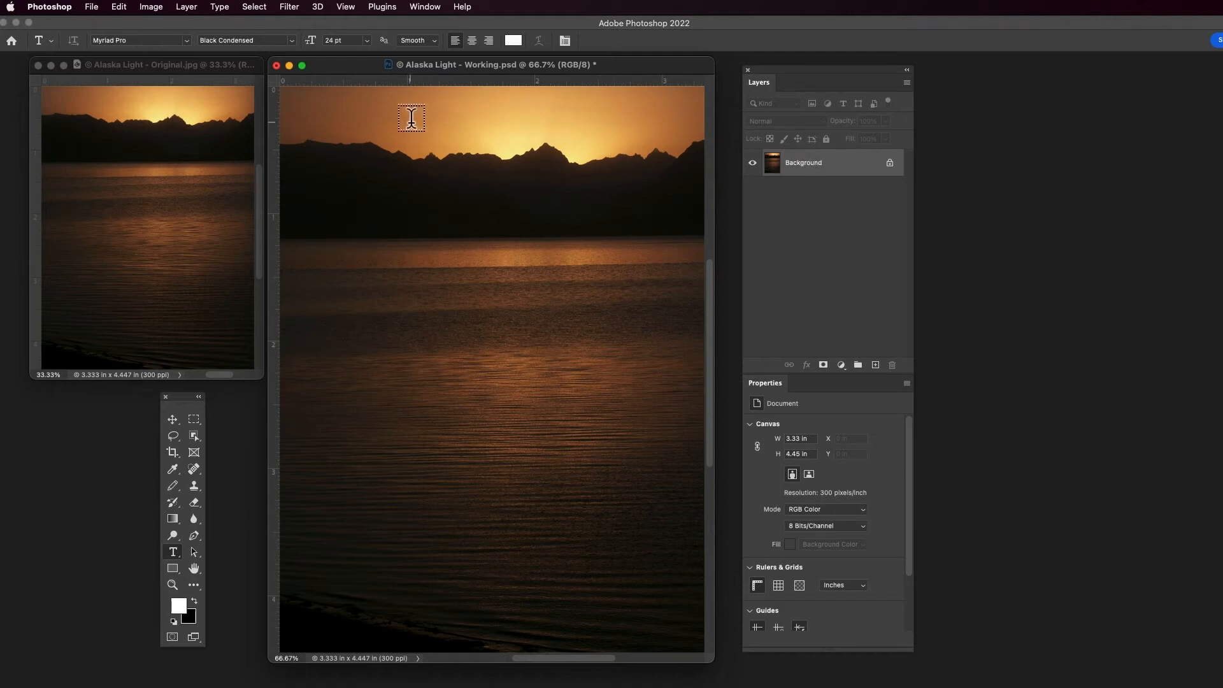
Add the text "Alaska Light" in the sky of the working copy and commit it.
click(415, 118)
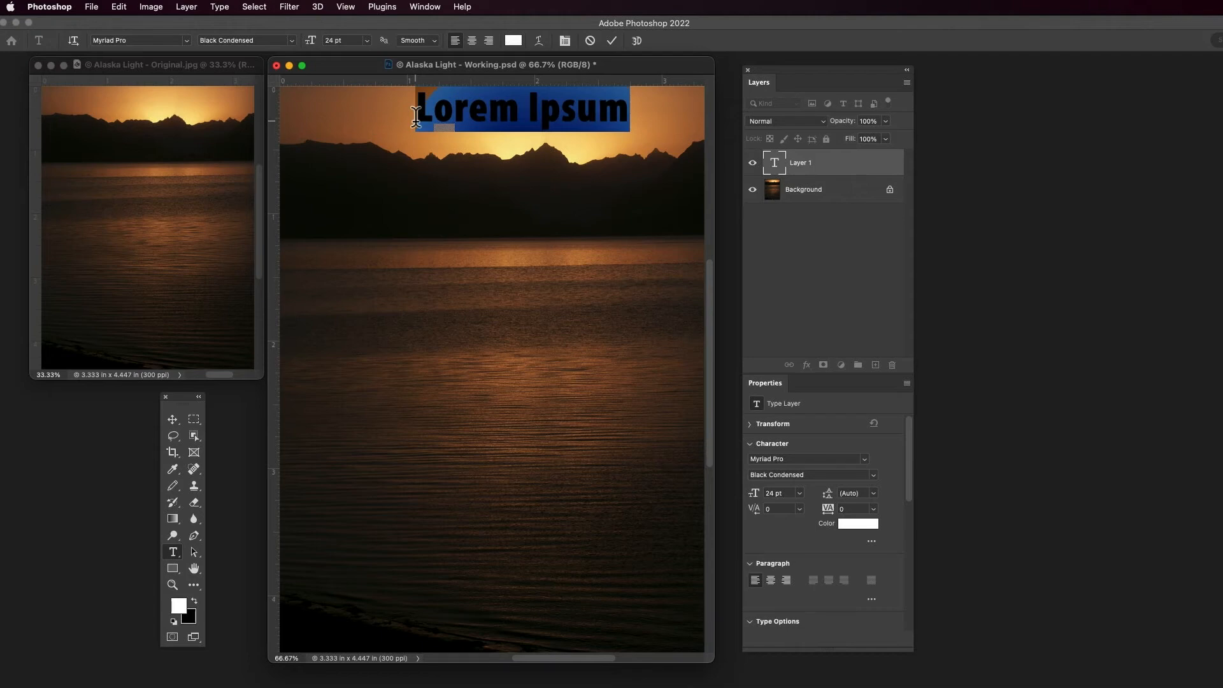
text(Al)
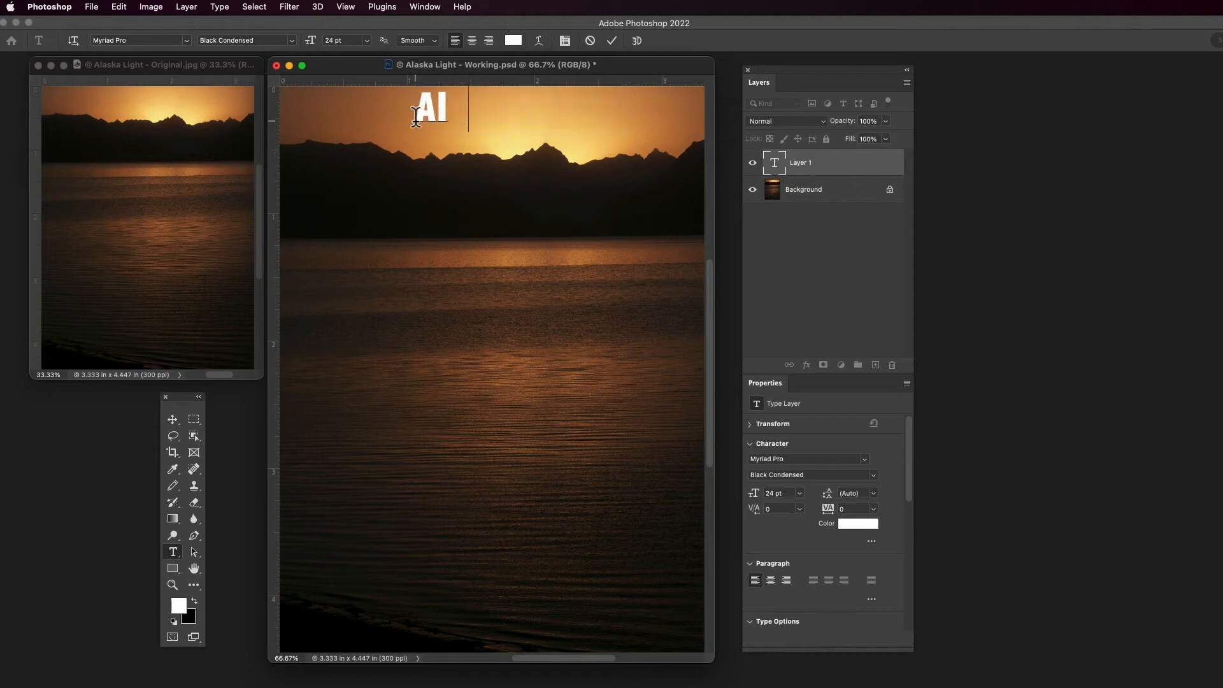
text(aska Light)
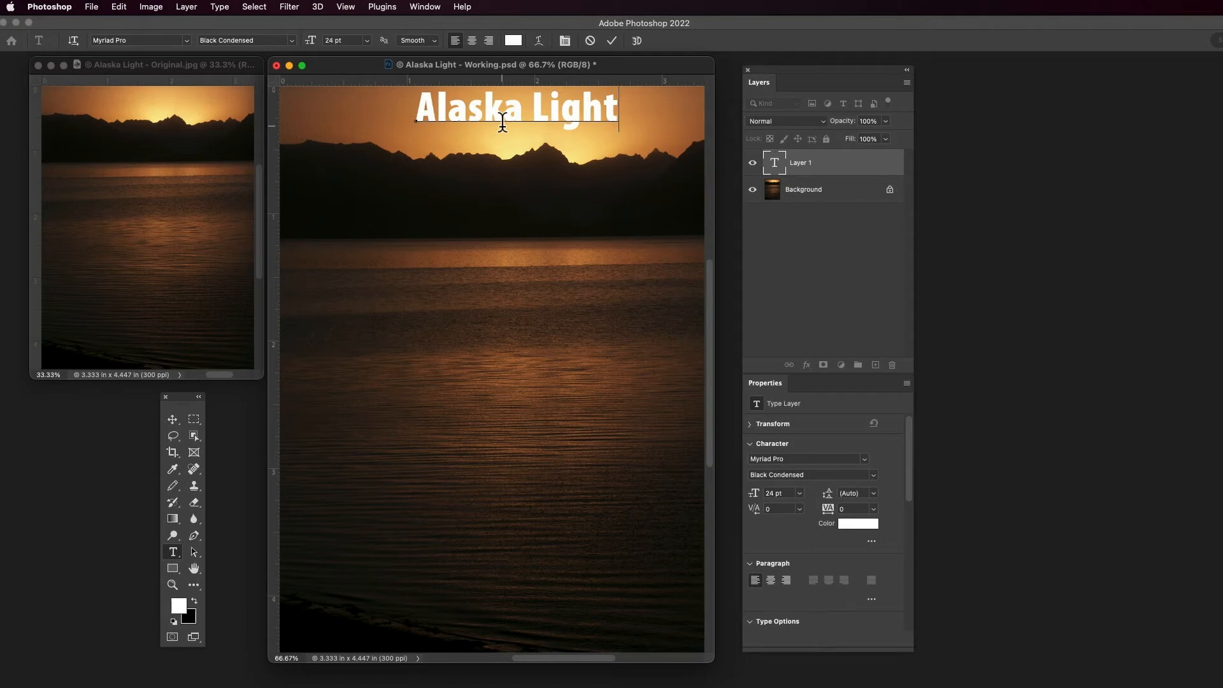
key(super+Return)
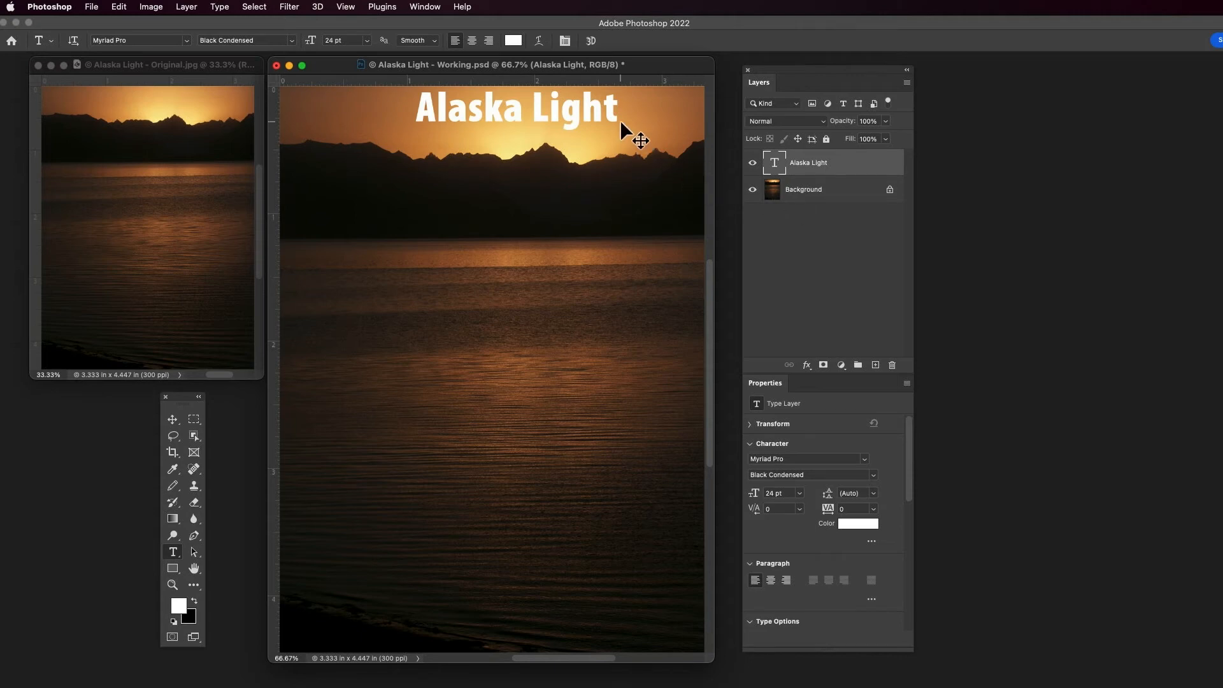
Shift the "Alaska Light" text slightly down and to the right with the Move tool.
click(172, 420)
drag(510, 116, 545, 125)
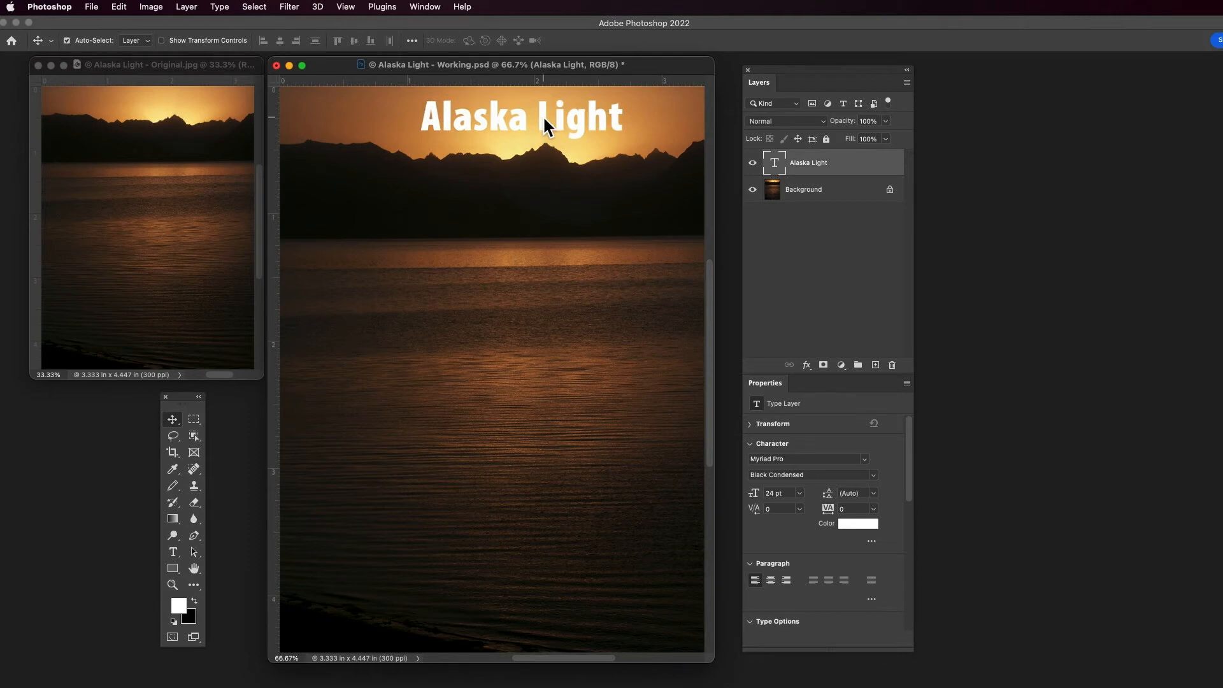
key(y)
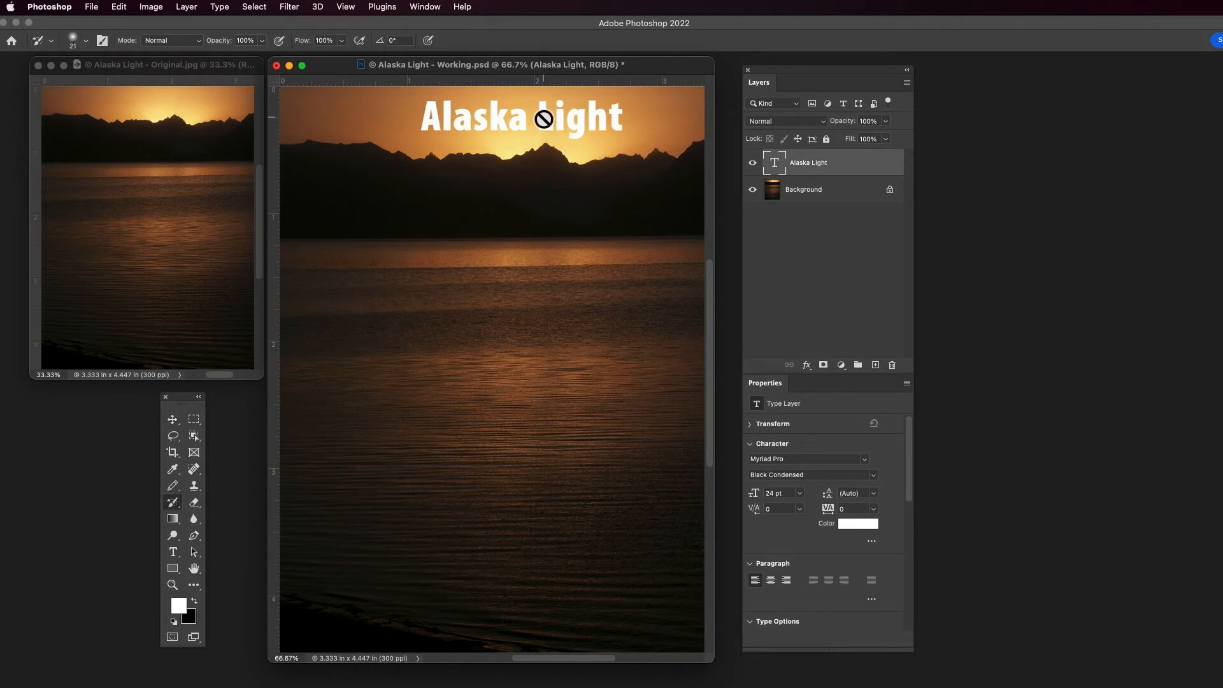
Reactivate the Type tool and shift the "Alaska Light" text slightly farther right while staying in that tool.
click(172, 551)
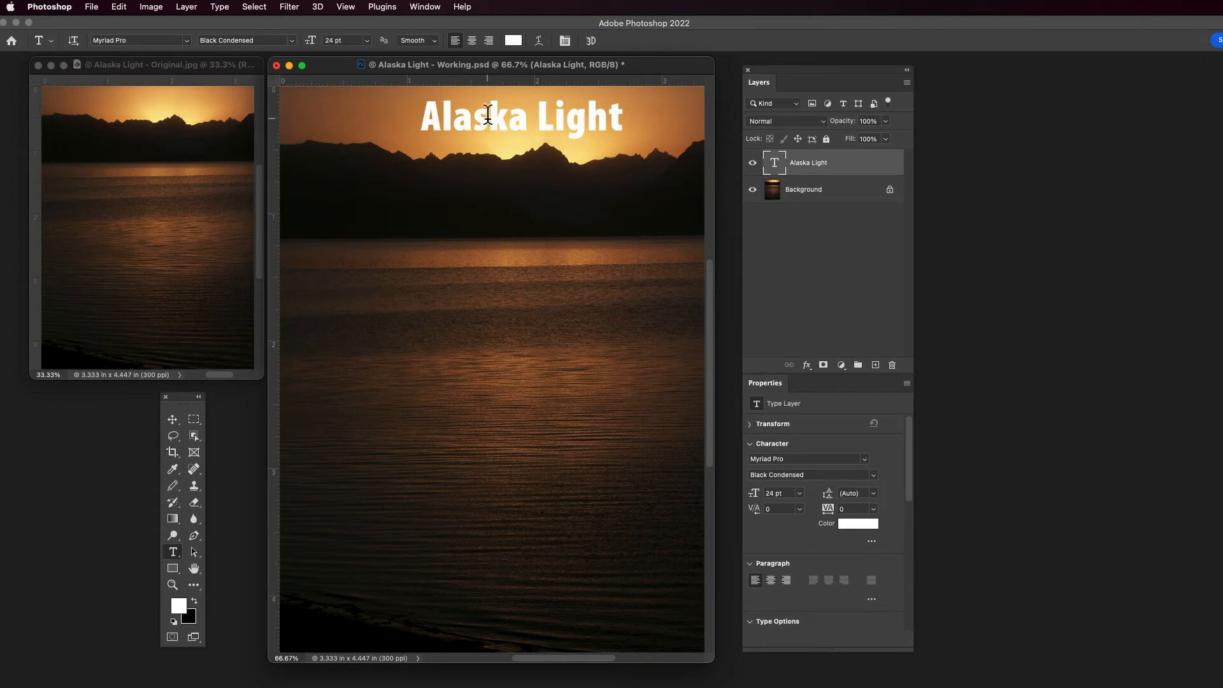
mouse_move(498, 116)
mouse_down()
mouse_move(461, 117)
mouse_move(511, 118)
mouse_up()
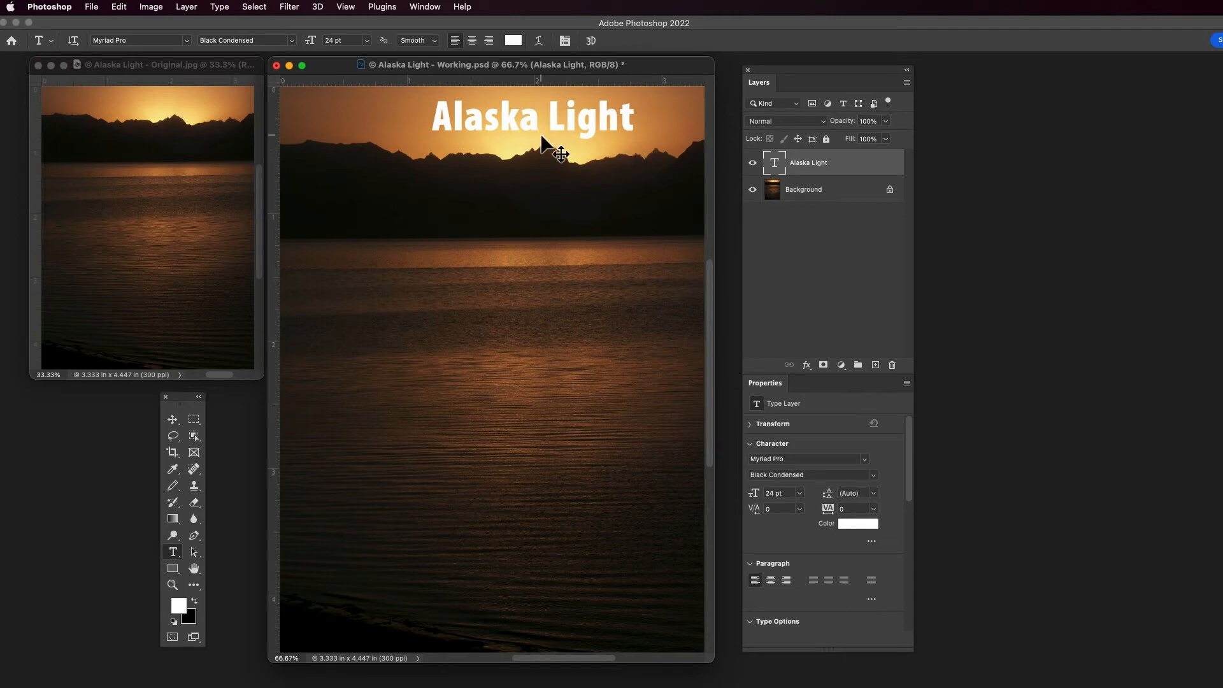
mouse_move(533, 120)
mouse_down()
mouse_move(459, 118)
mouse_move(529, 122)
mouse_up()
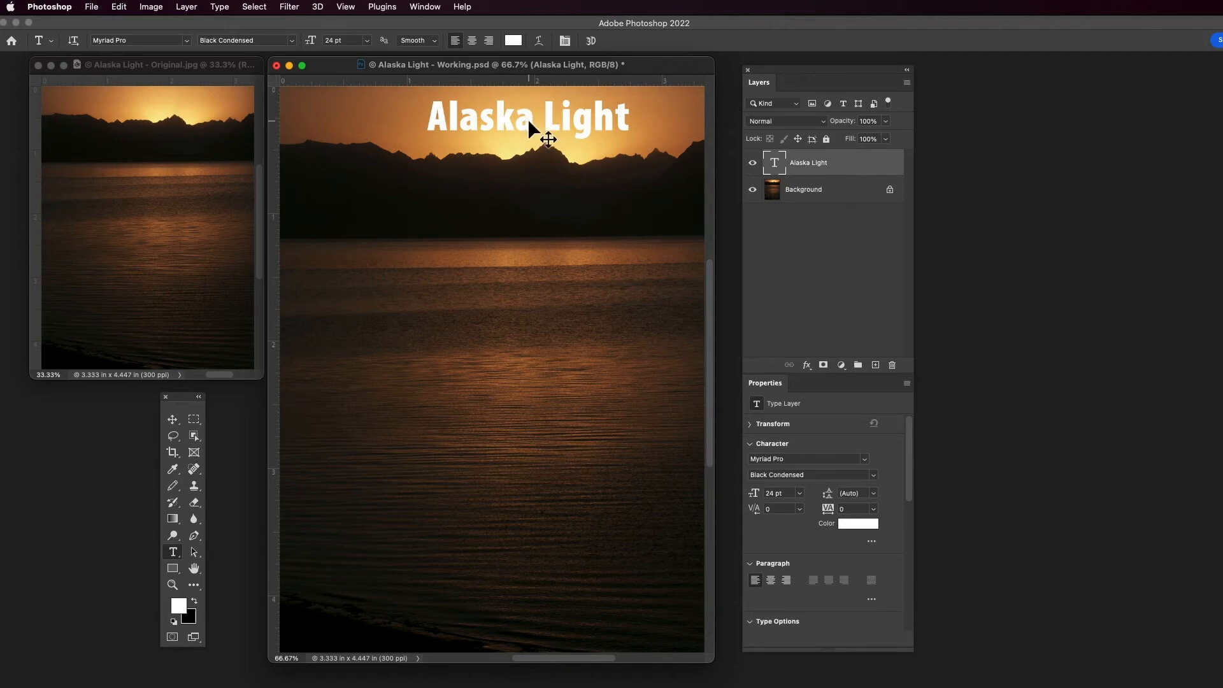
drag(528, 121, 535, 121)
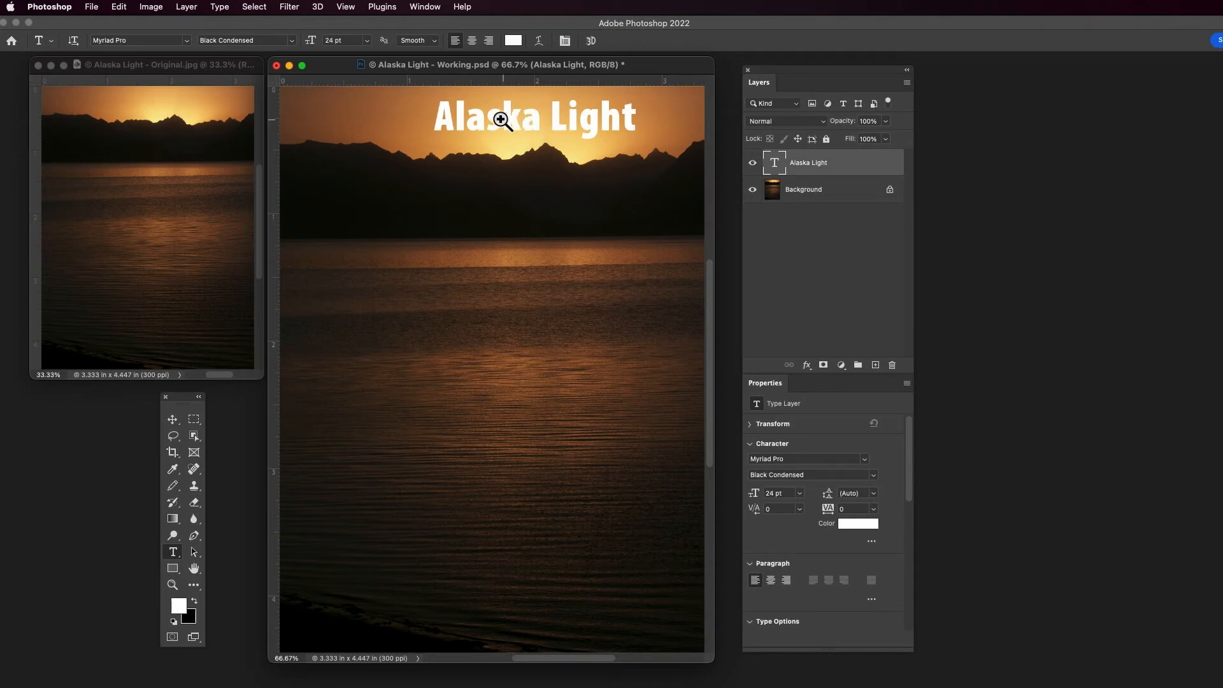
Zoom in on the "Alaska Light" text, pan across it, and return the working copy to 66.7% view.
drag(495, 115, 574, 148)
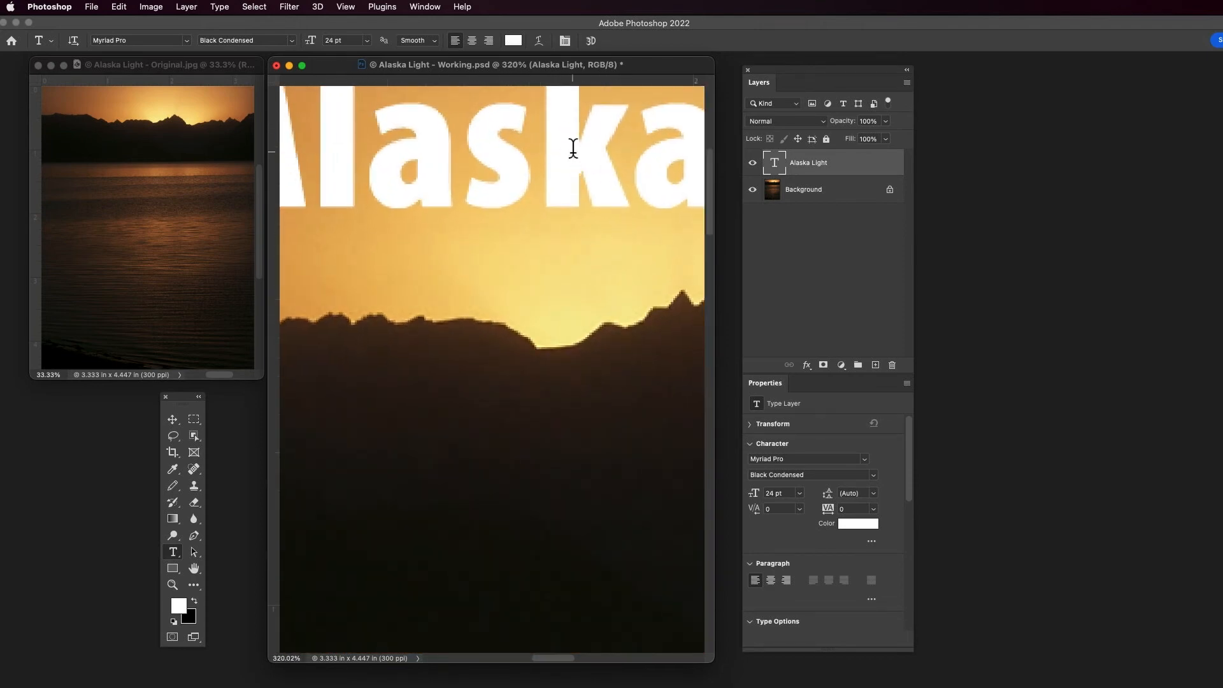
drag(571, 150, 595, 193)
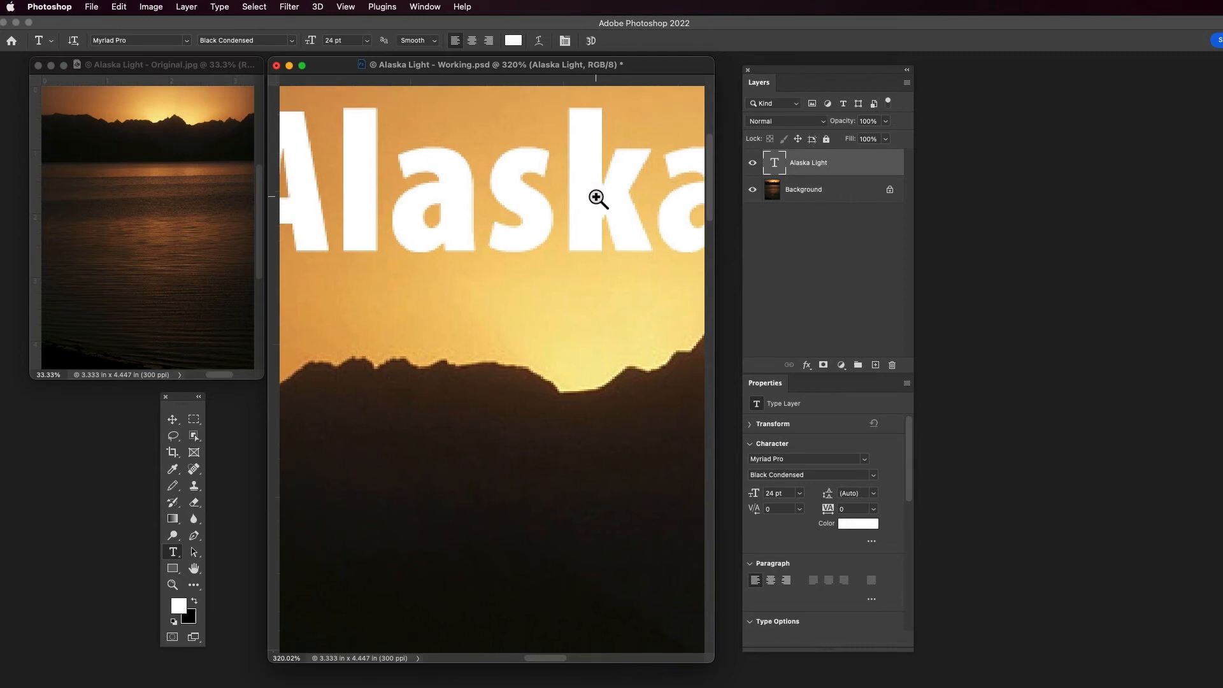
drag(585, 198, 513, 172)
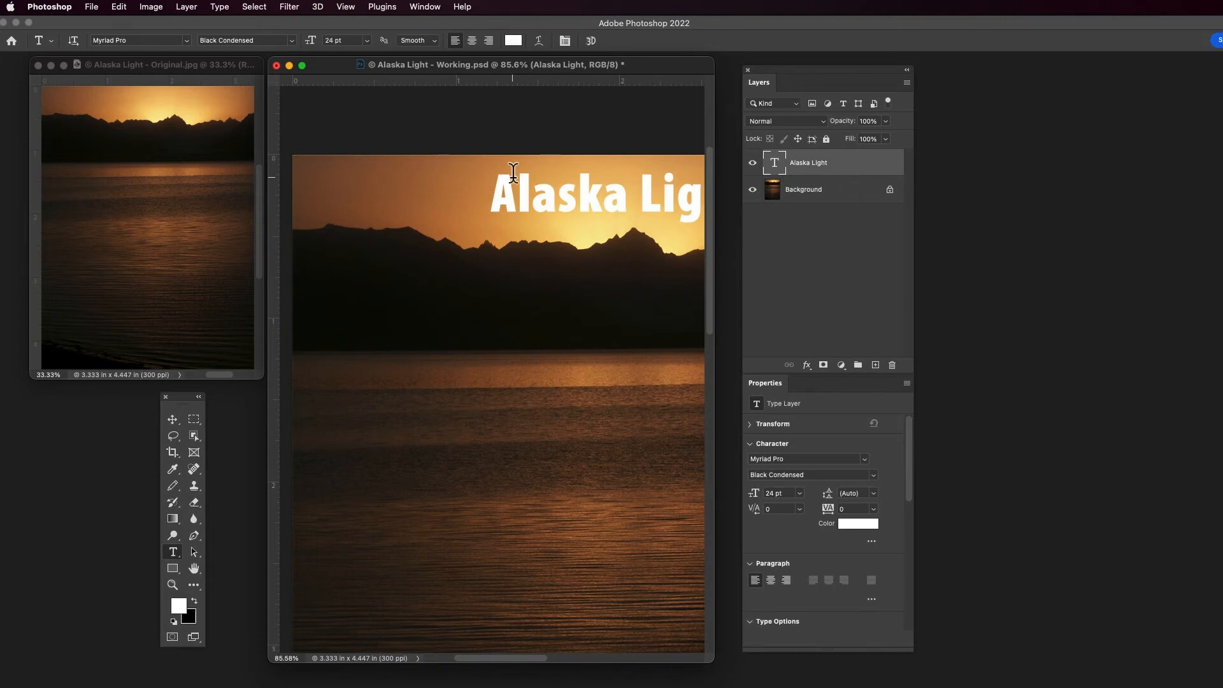
click(344, 7)
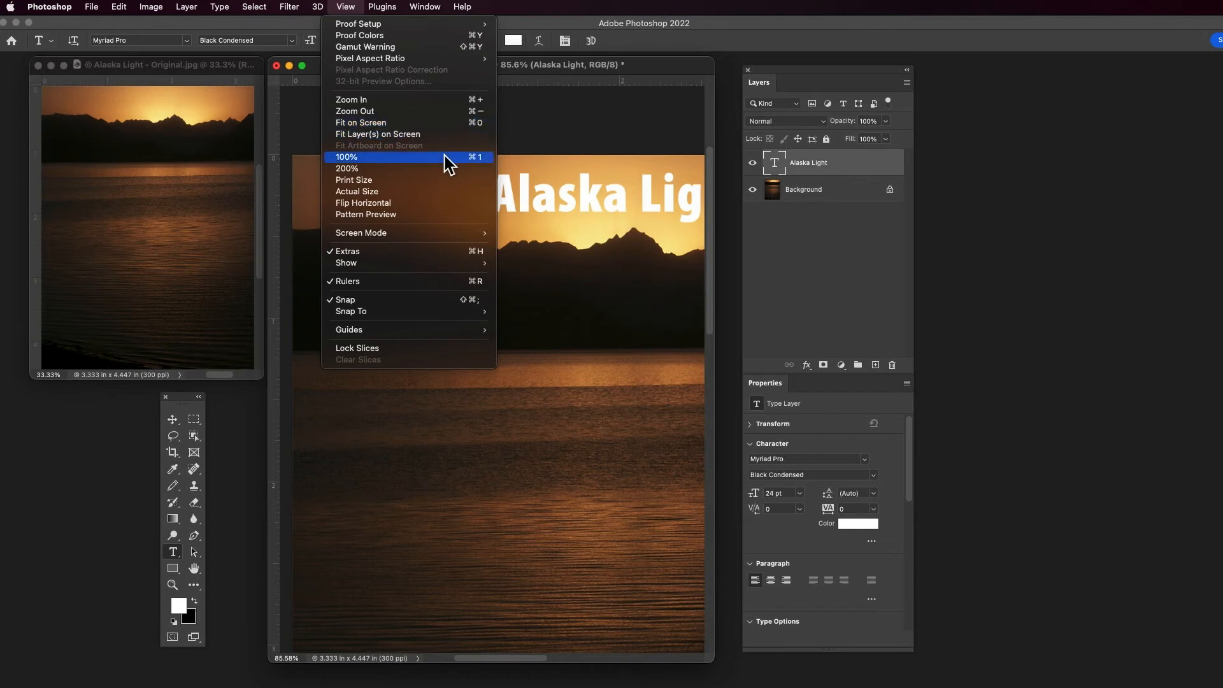
click(560, 118)
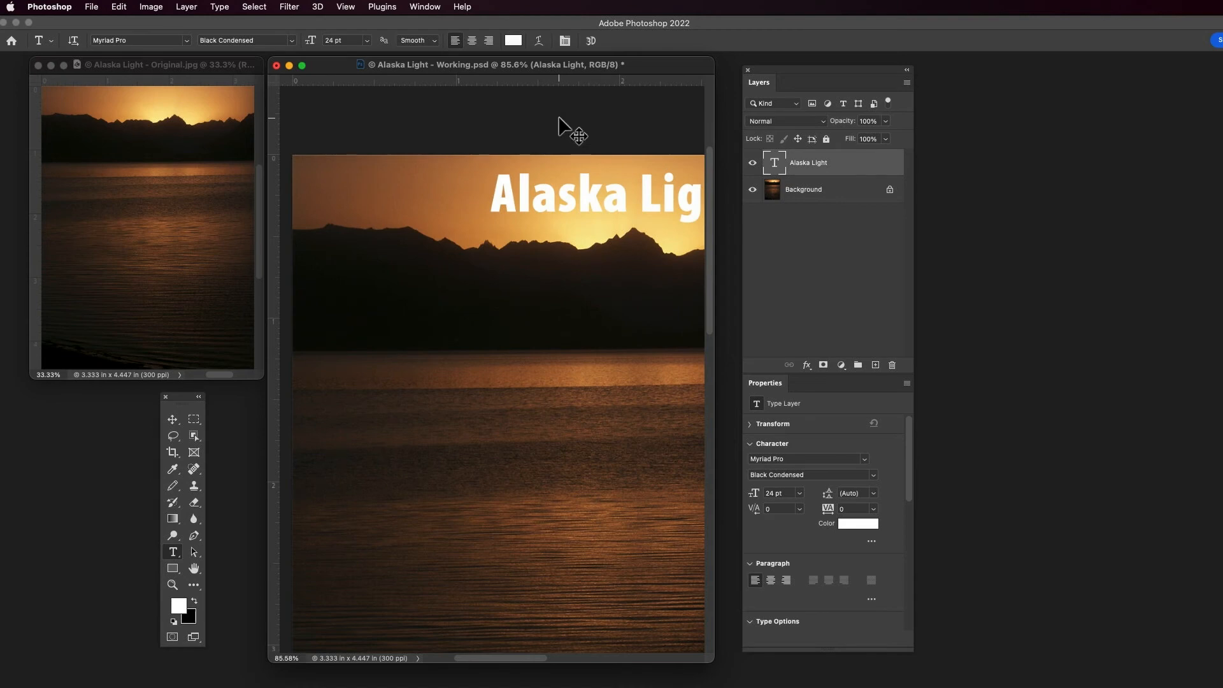
key(super+0)
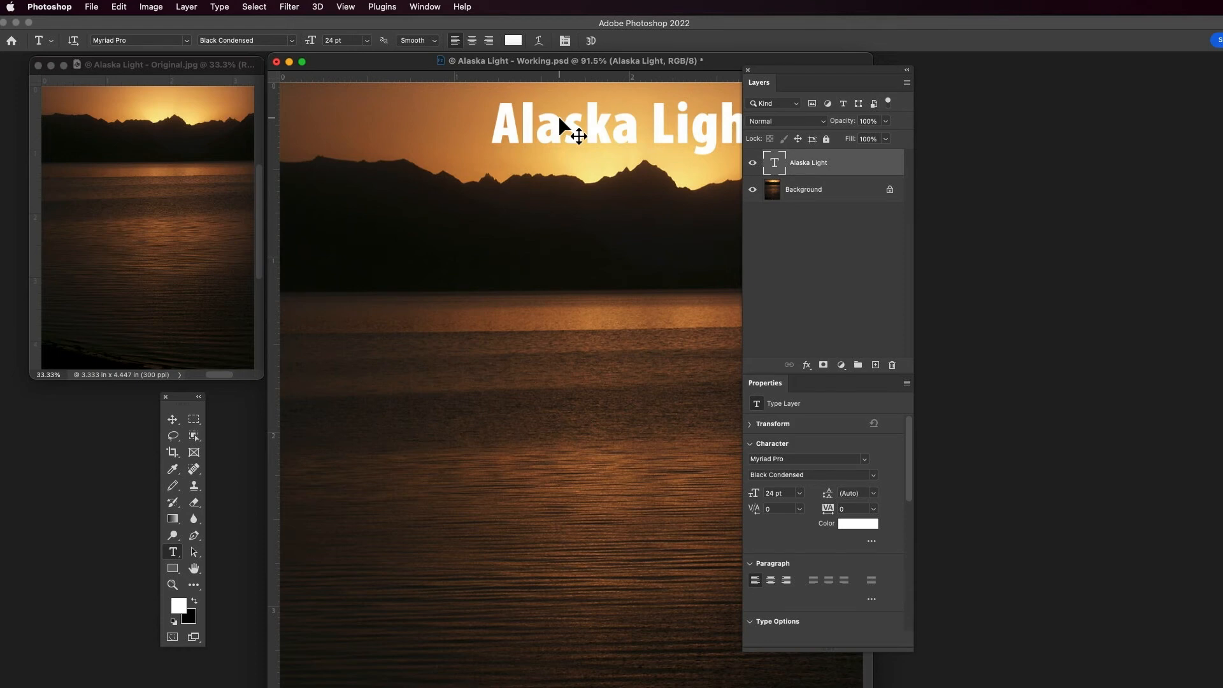
key(super+minus)
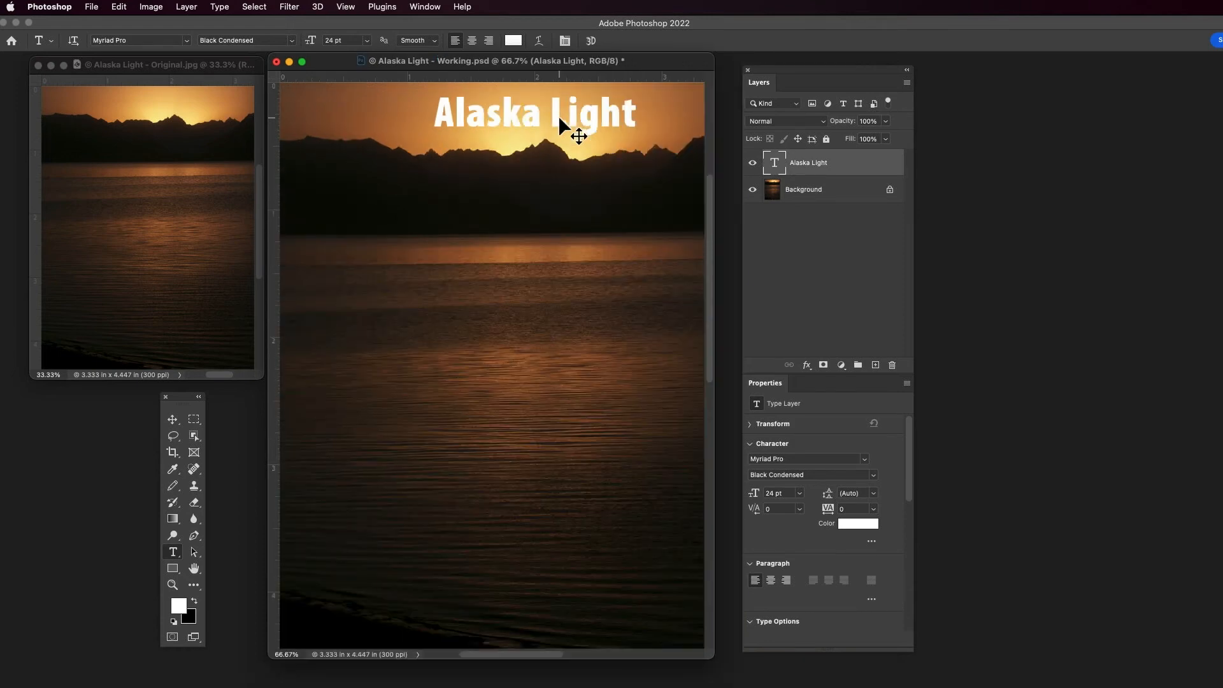
Practise zooming the working copy in and out between 50% and 100%, ending at 66.7% view.
key(super+plus)
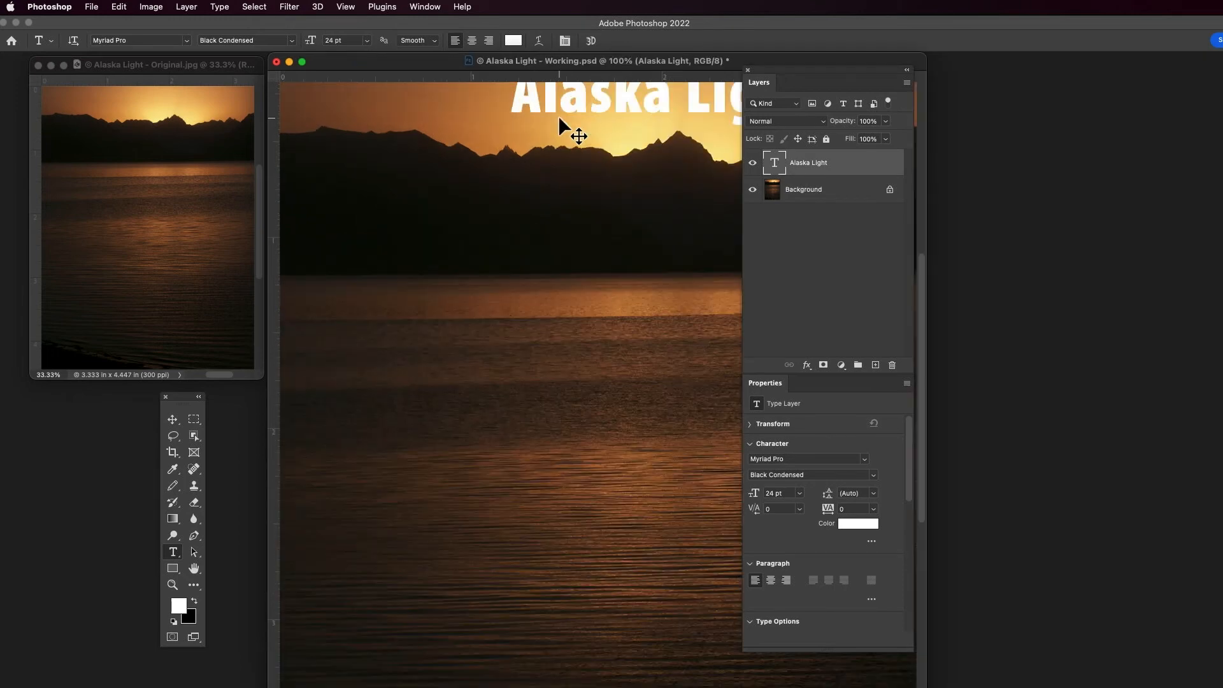
key(super+minus)
key(super+minus)
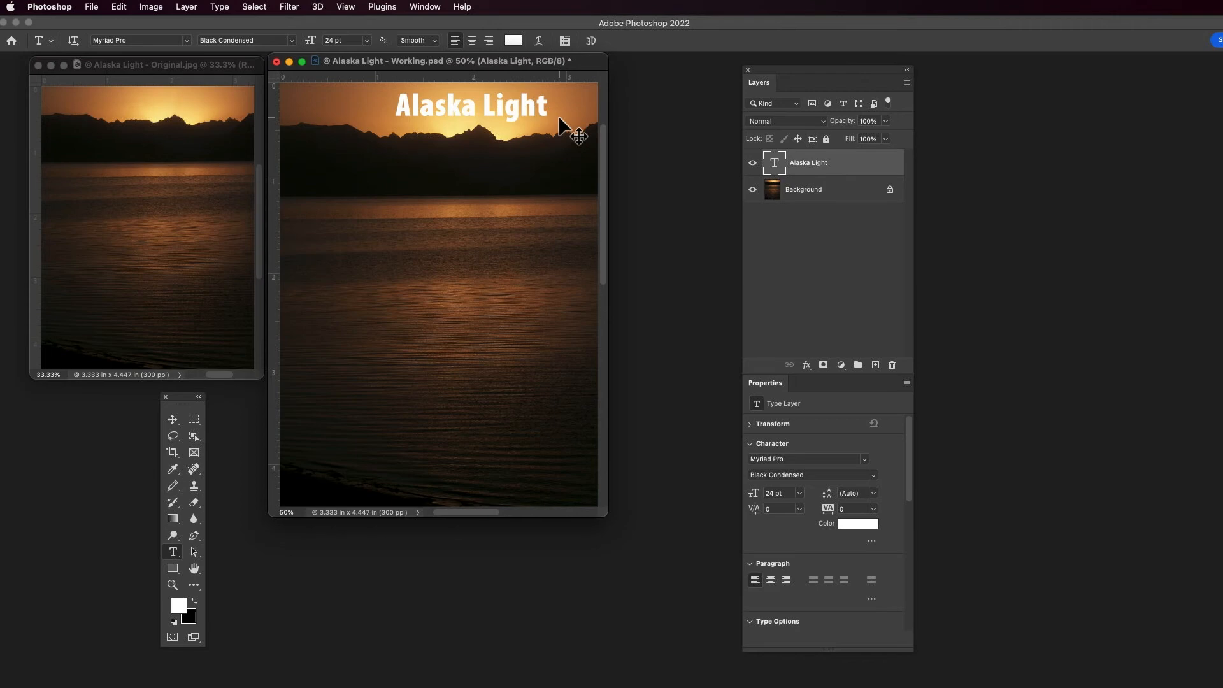
key(super+plus)
key(super+plus)
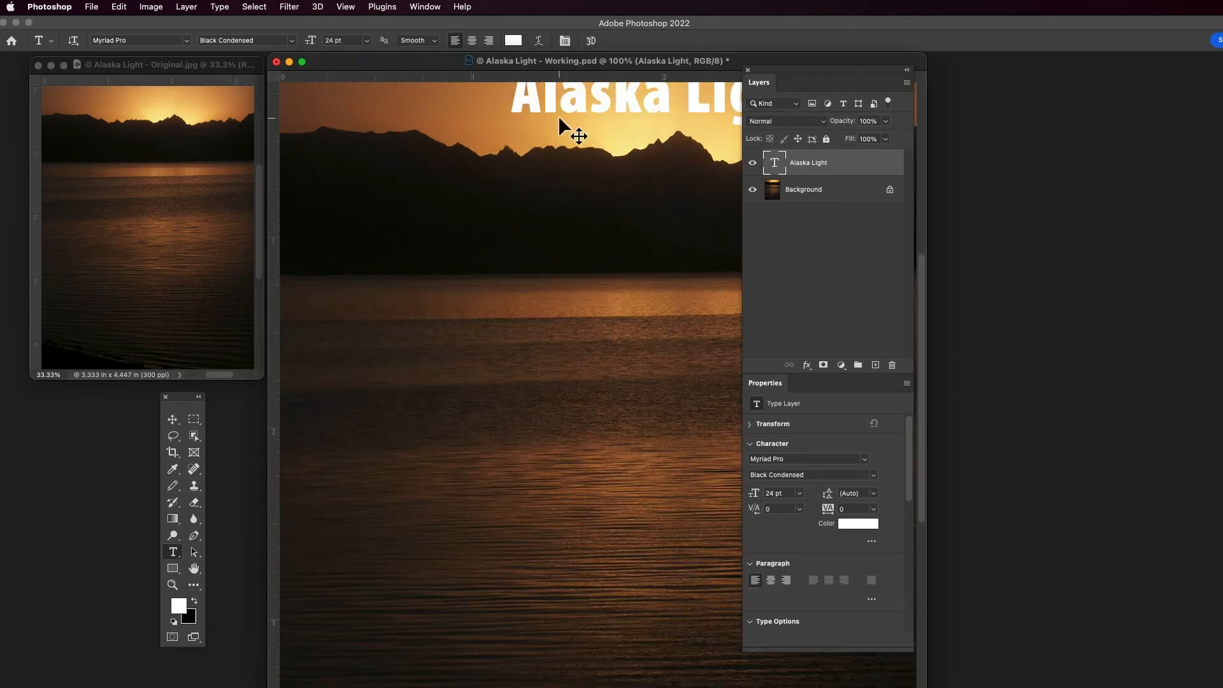
key(super+minus)
key(super+minus)
key(super+plus)
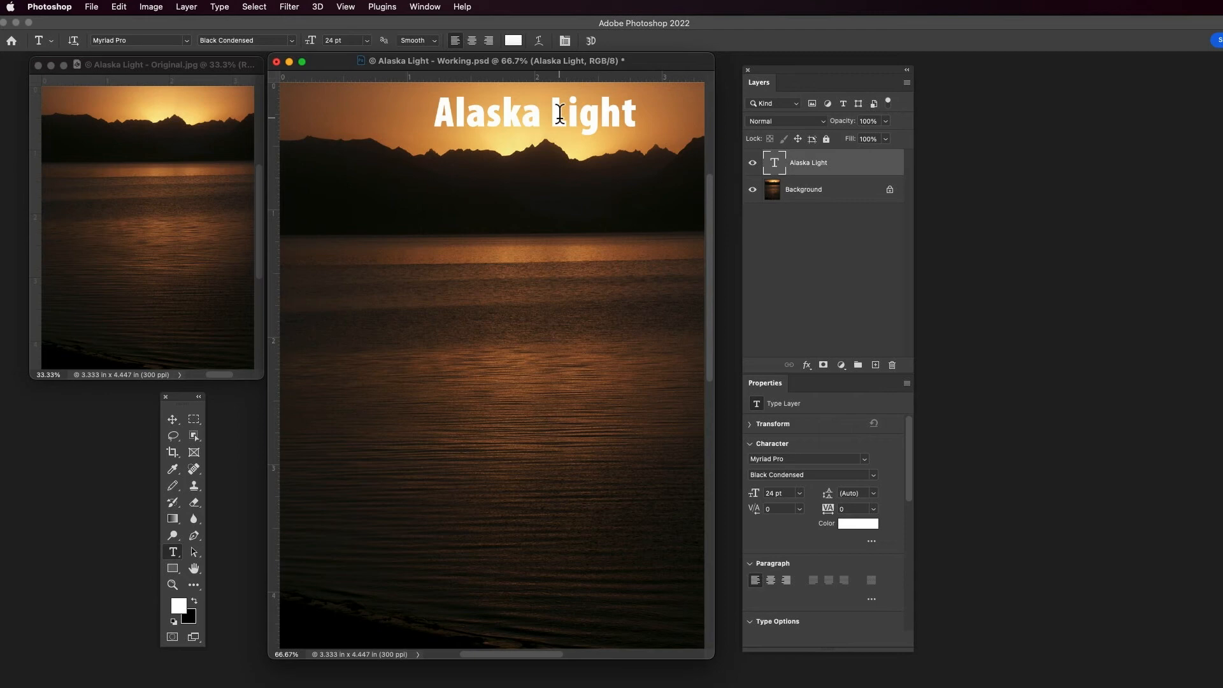
Shift the "Alaska Light" text slightly to the left while staying in the Type tool.
mouse_move(551, 122)
mouse_down()
mouse_move(501, 123)
mouse_move(540, 122)
mouse_up()
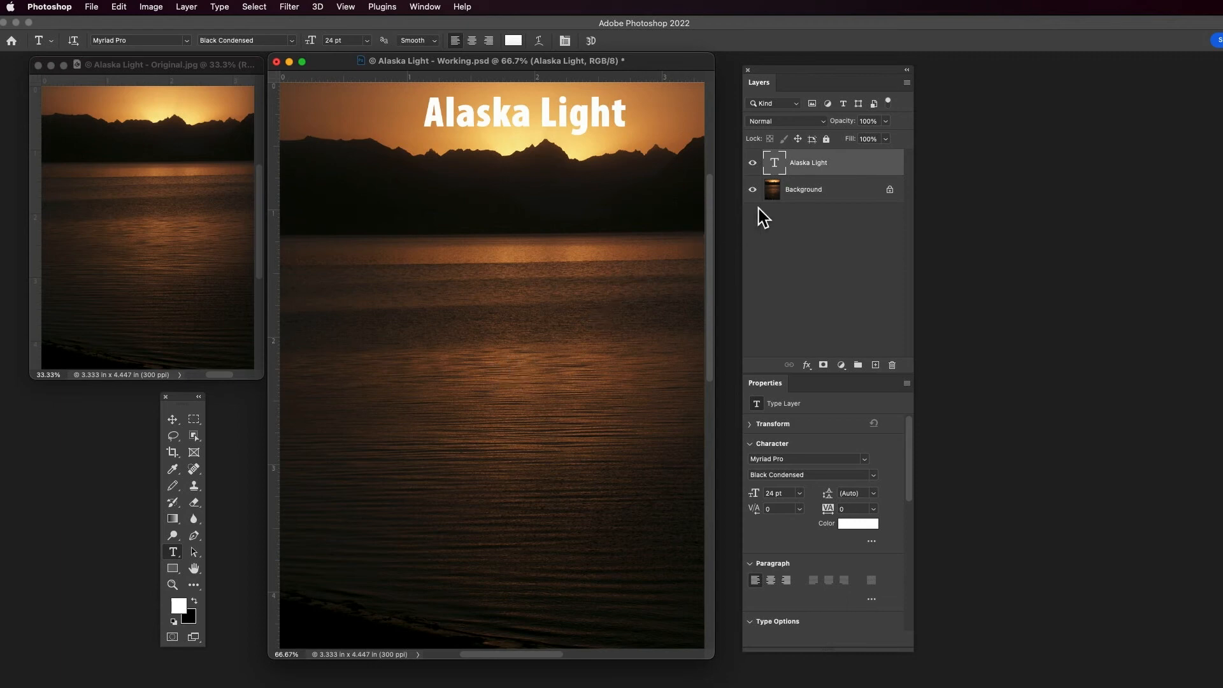
Select the "Alaska Light" text for editing, display its floating Character settings clear of the layers, and dismiss them again.
double_click(775, 163)
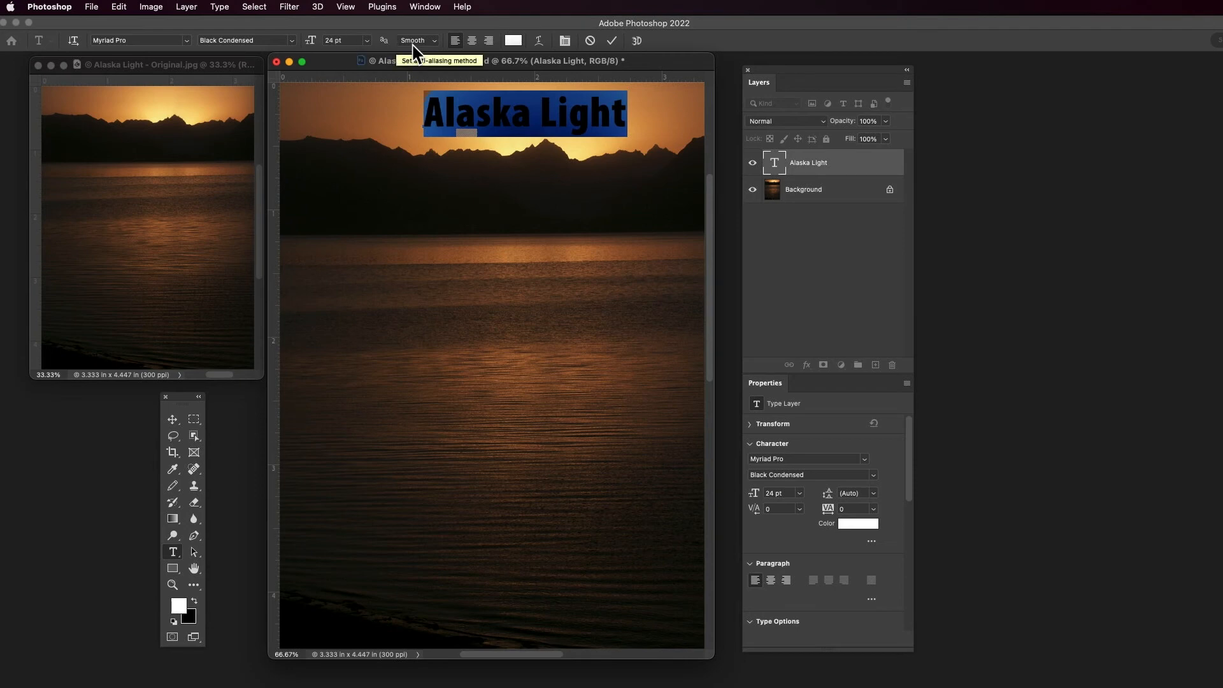
click(424, 7)
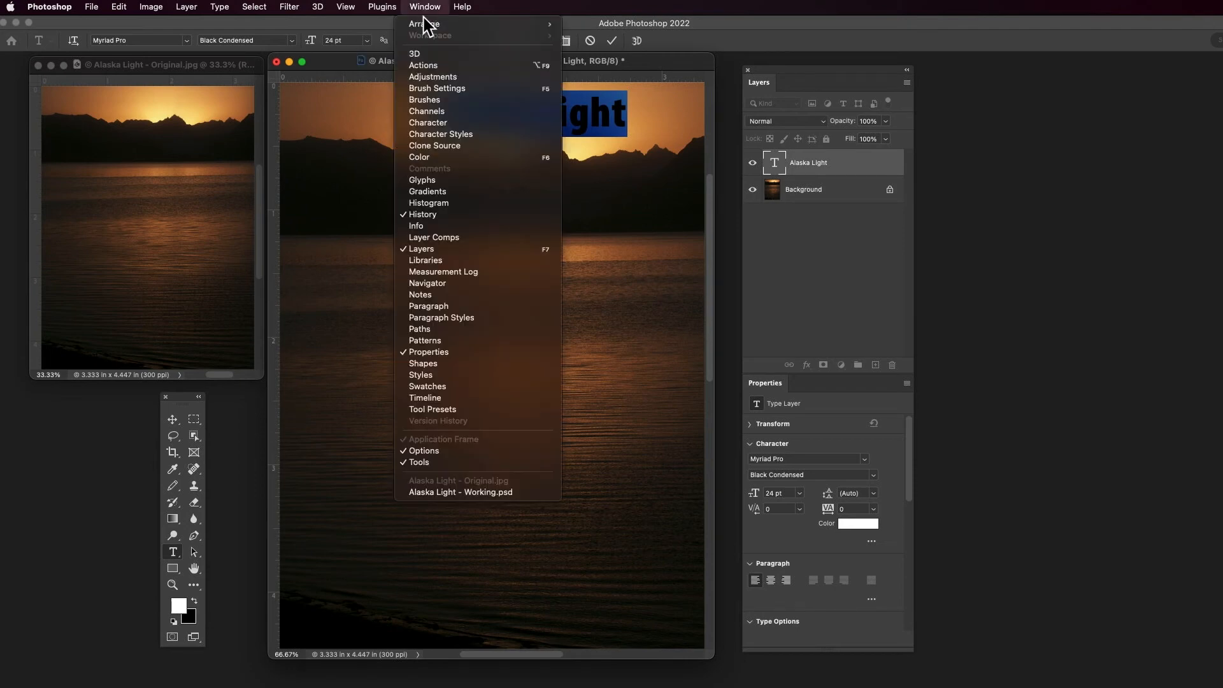
click(445, 123)
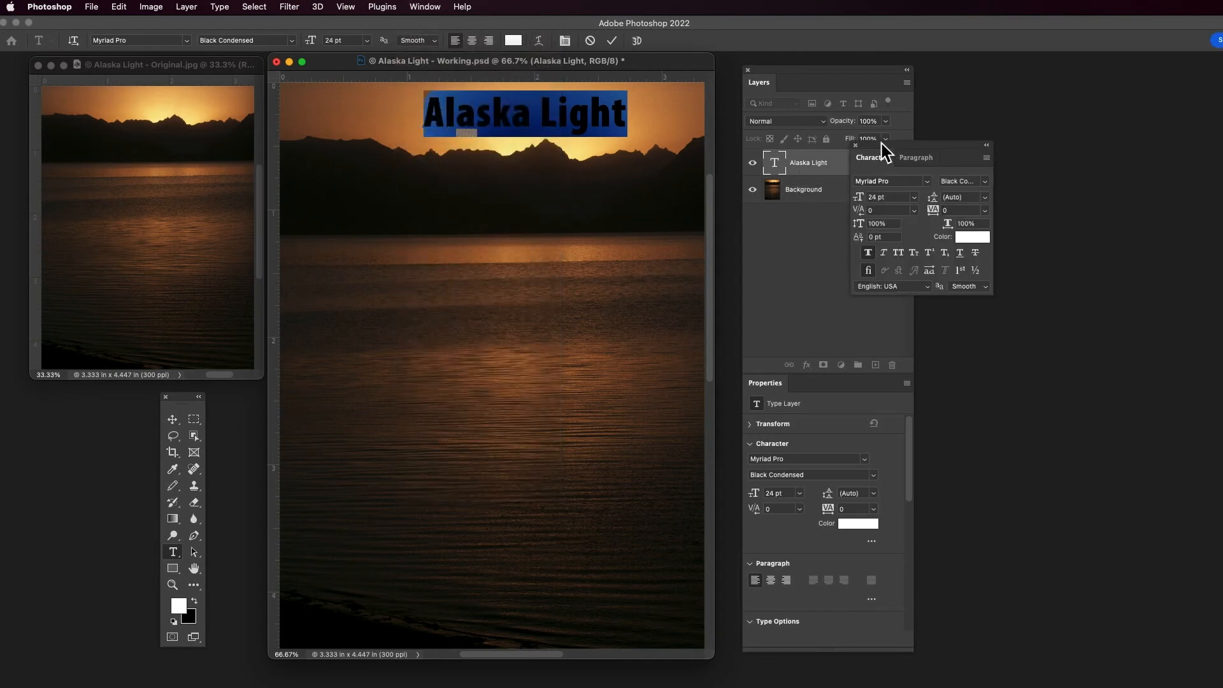
drag(882, 147, 1007, 153)
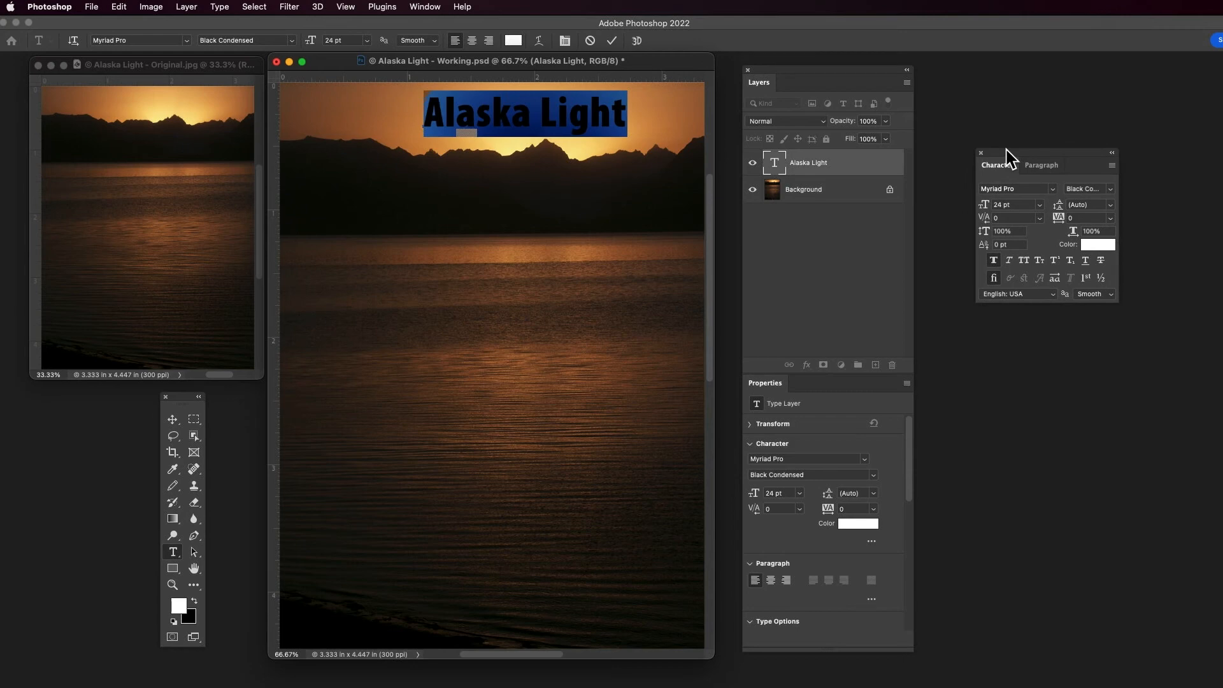
click(981, 153)
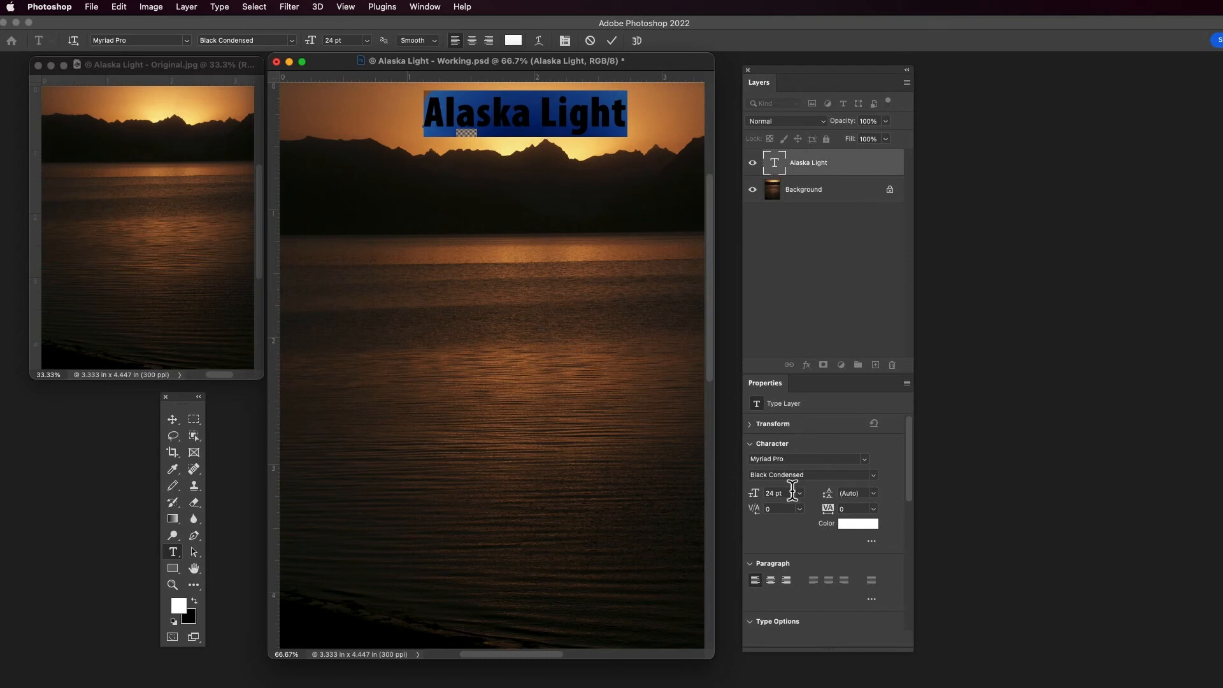
Examine the text's type options and compare the Background layer's properties with those of the "Alaska Light" layer.
click(750, 622)
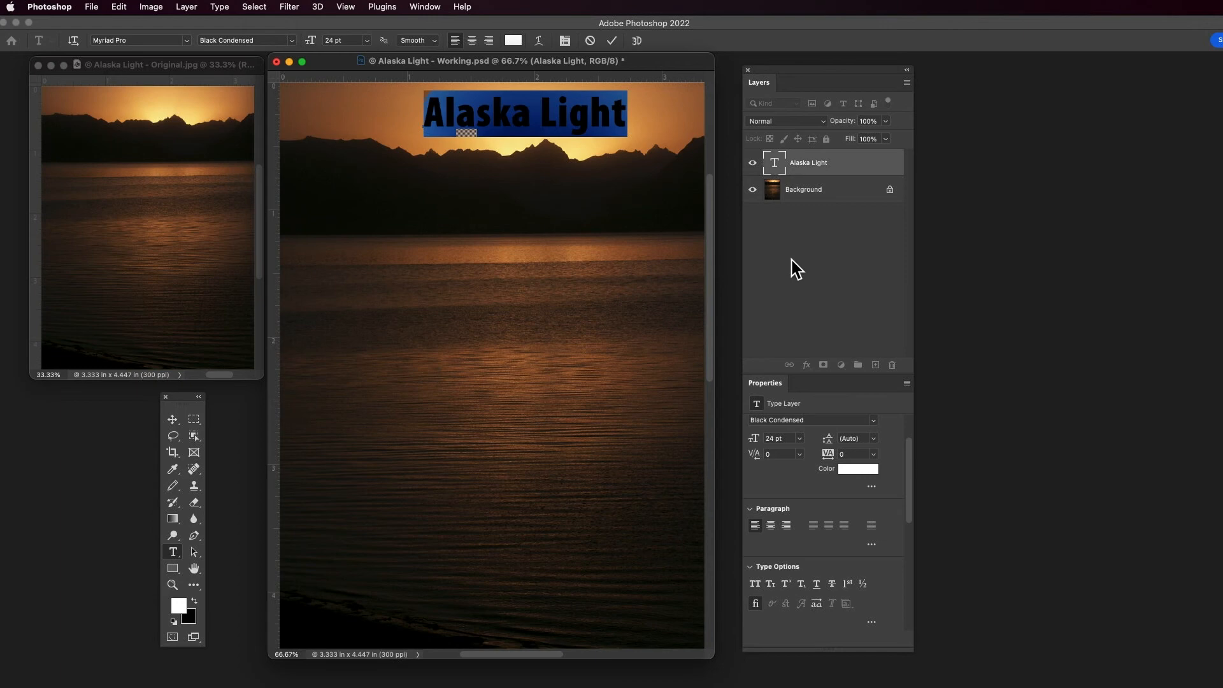
click(776, 191)
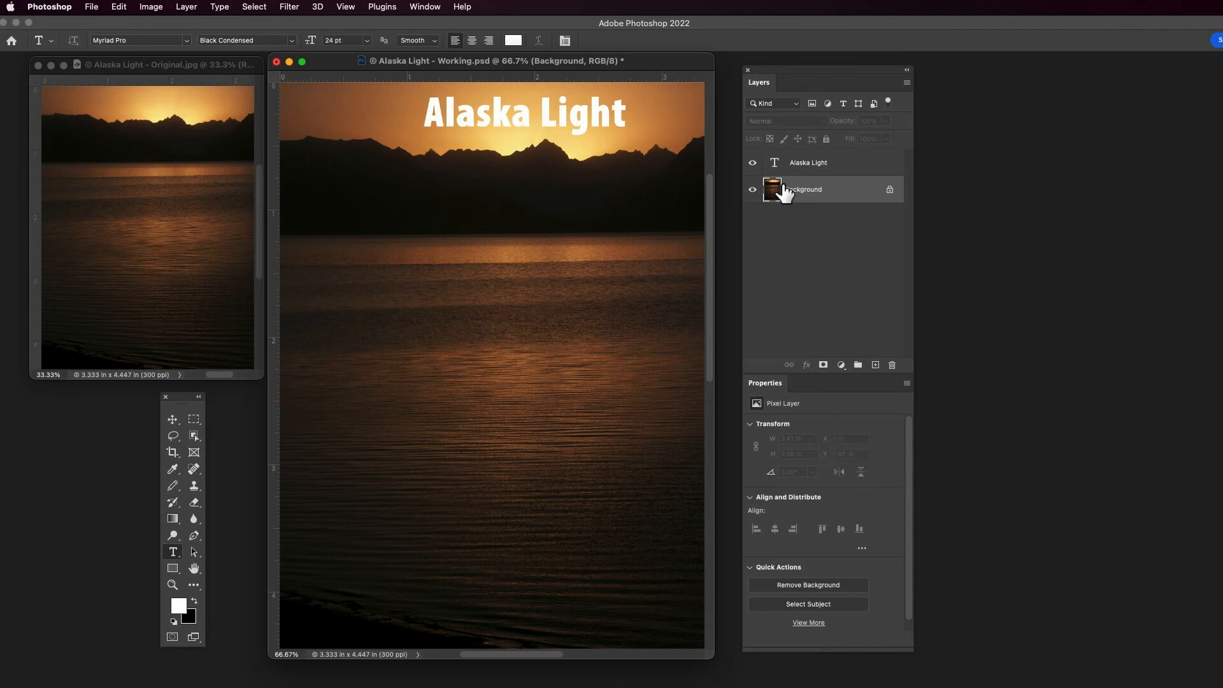
click(774, 164)
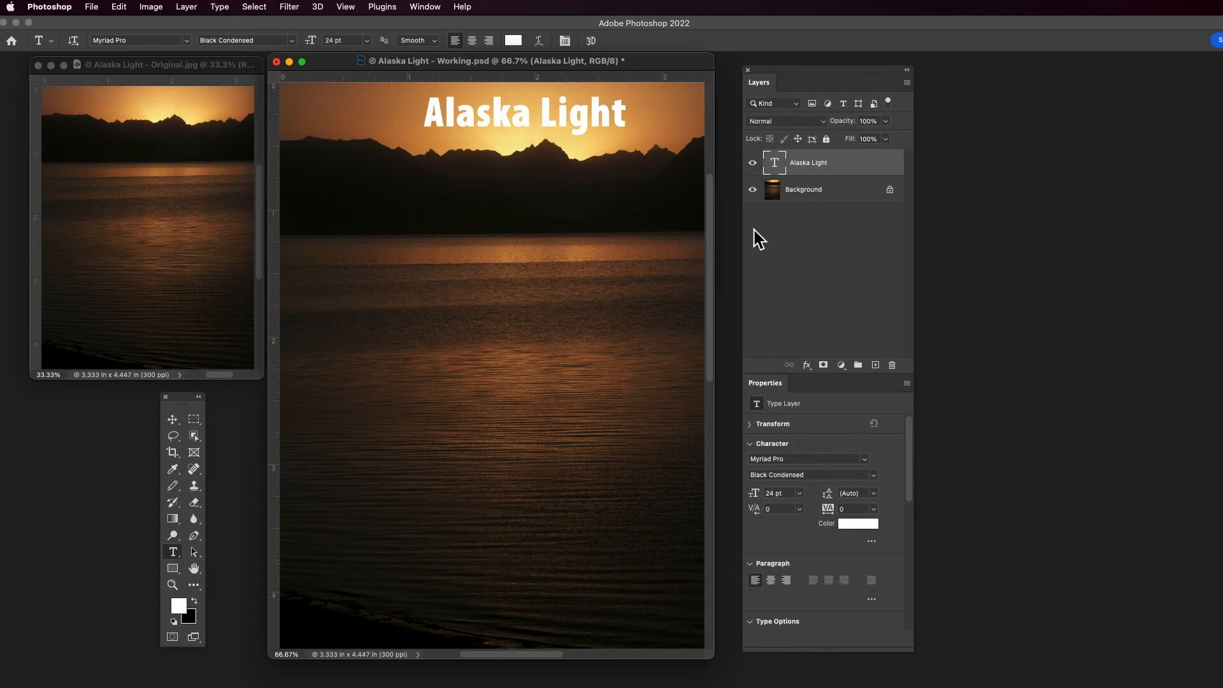
Set the font size of the "Alaska Light" text to 30 pt and commit the edit.
double_click(773, 164)
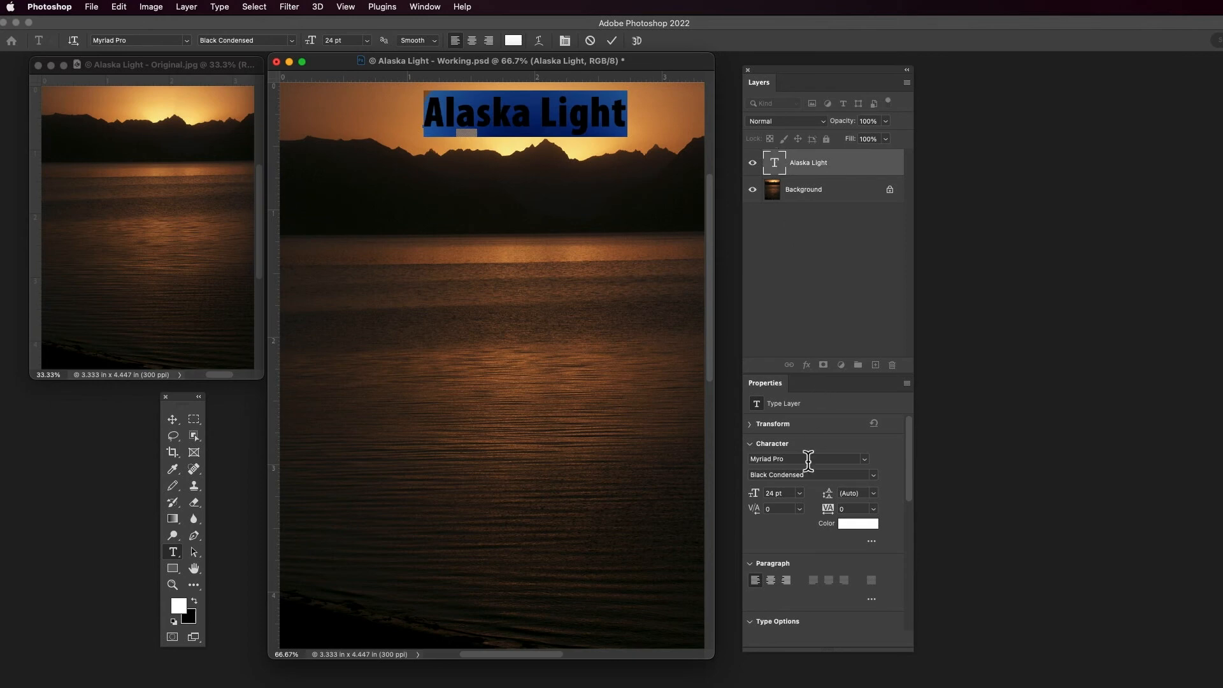
click(800, 494)
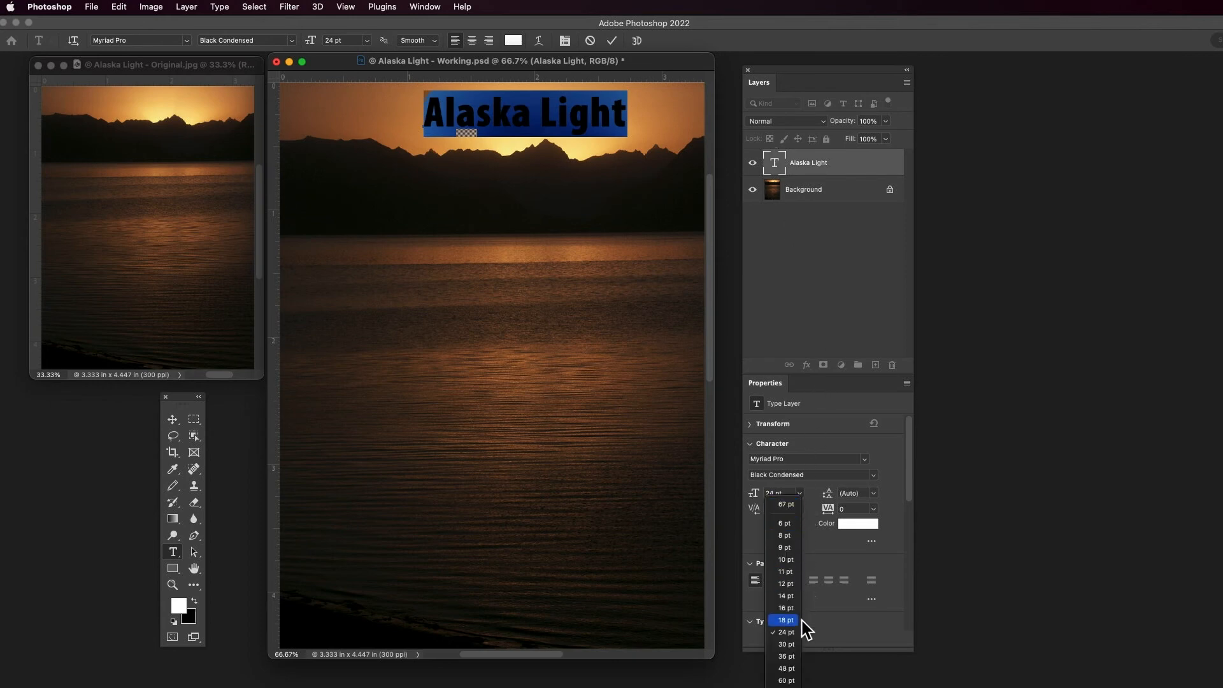
click(786, 644)
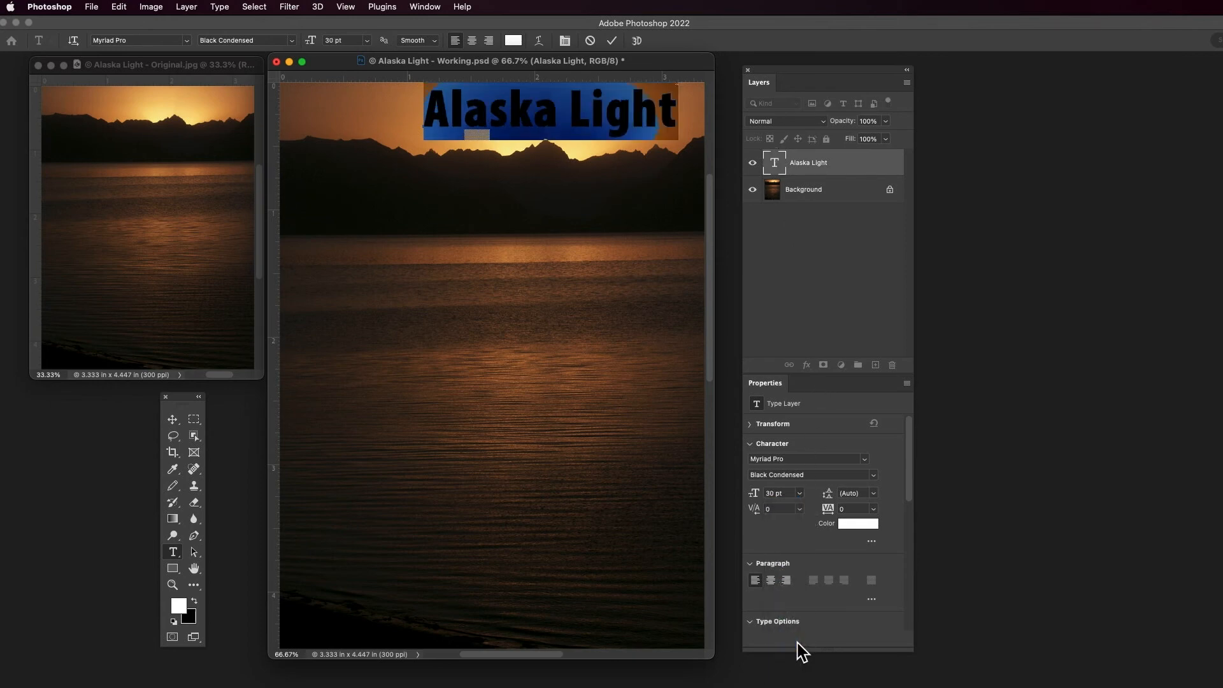
key(super+Return)
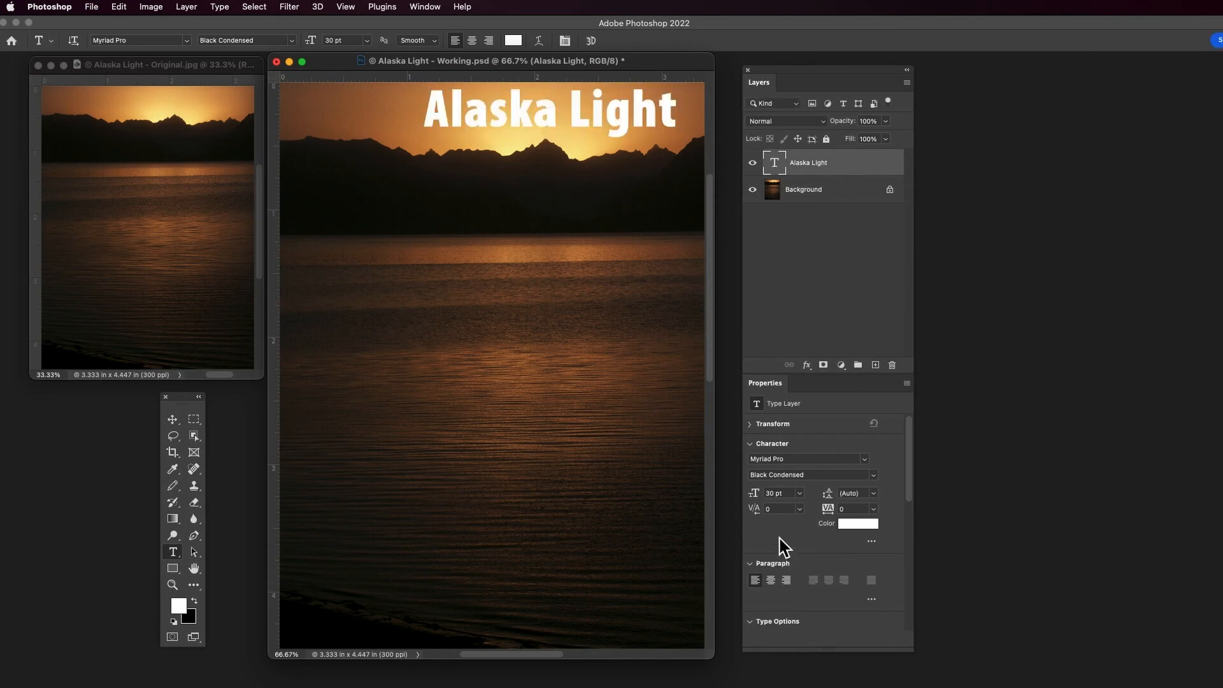
Set the "Alaska Light" layer's font size to 25 pt and shift the text farther right in the sky.
click(793, 493)
text(2)
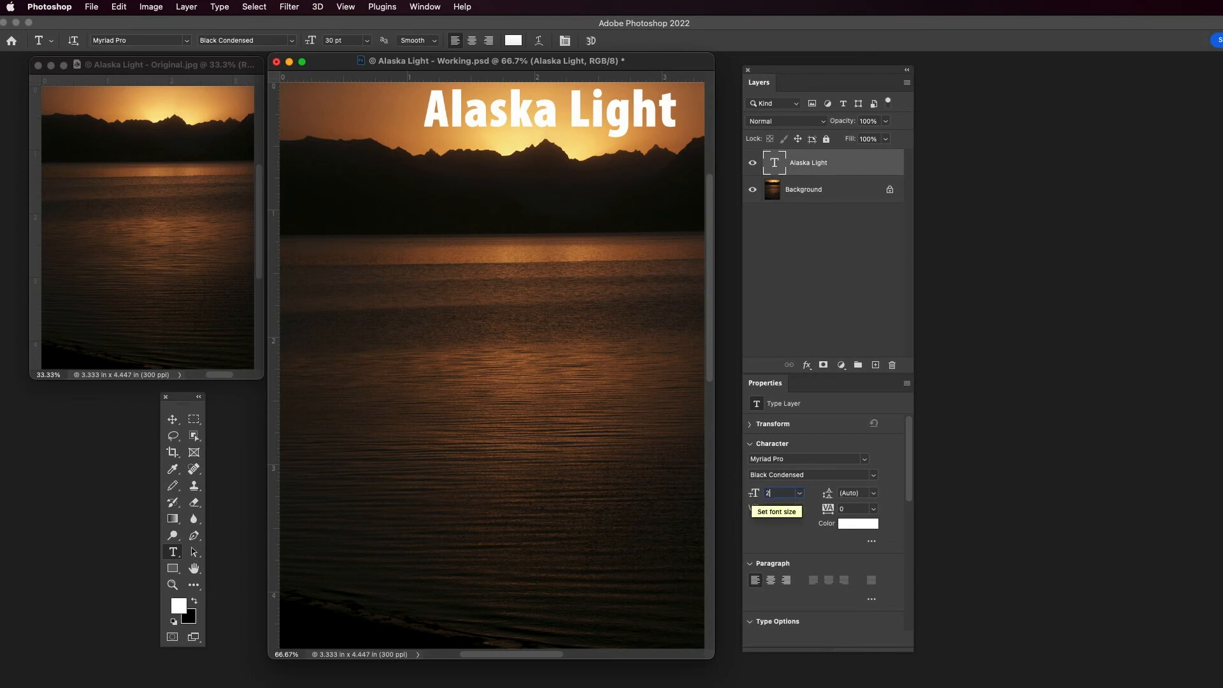
text(5)
key(Return)
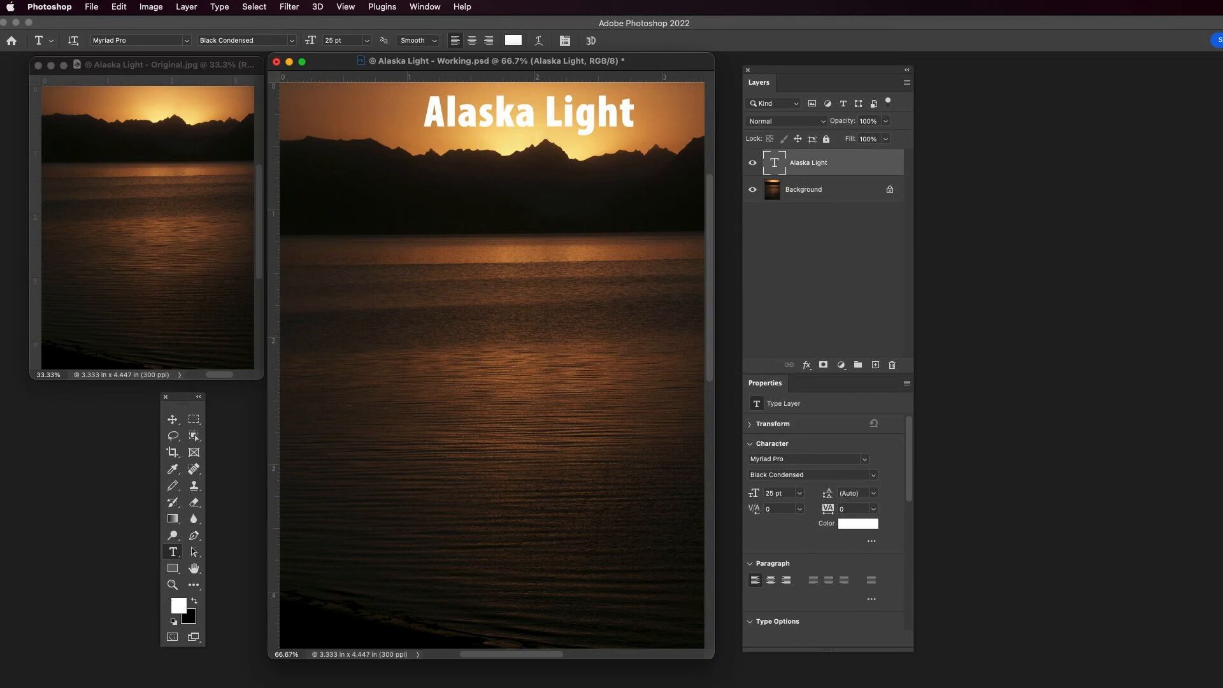
click(110, 40)
drag(503, 117, 534, 119)
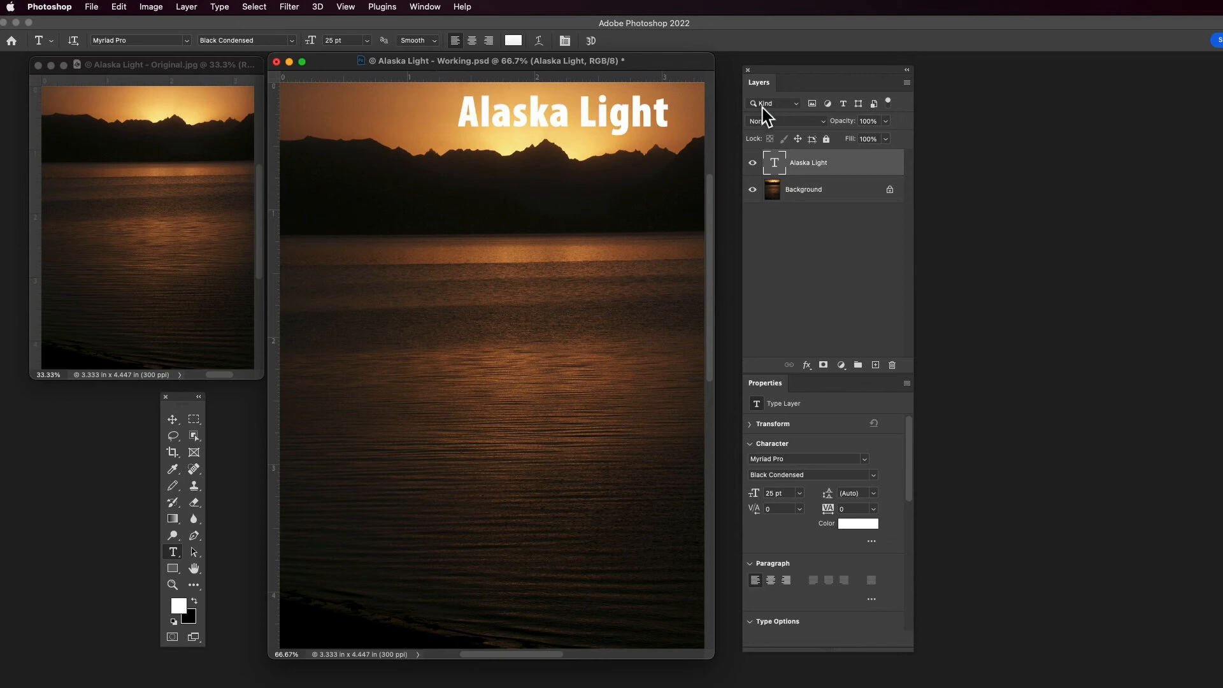
Add a drop shadow to the "Alaska Light" layer and compare the text with the preview off and on.
double_click(865, 165)
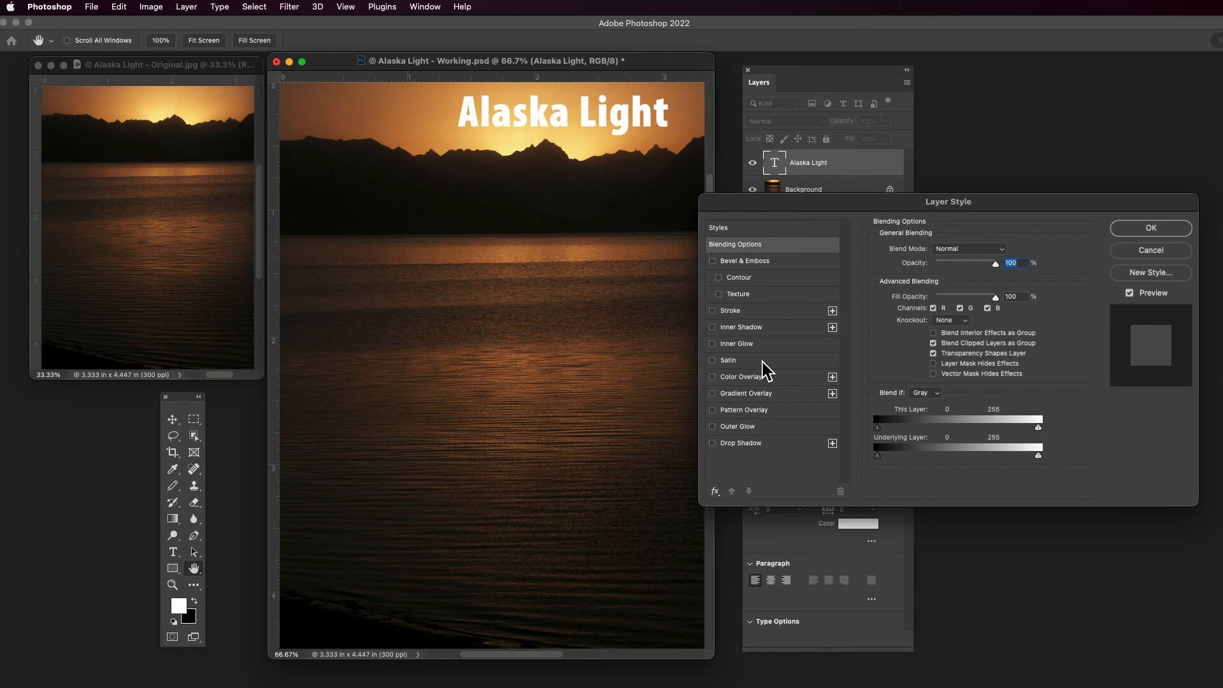
click(712, 443)
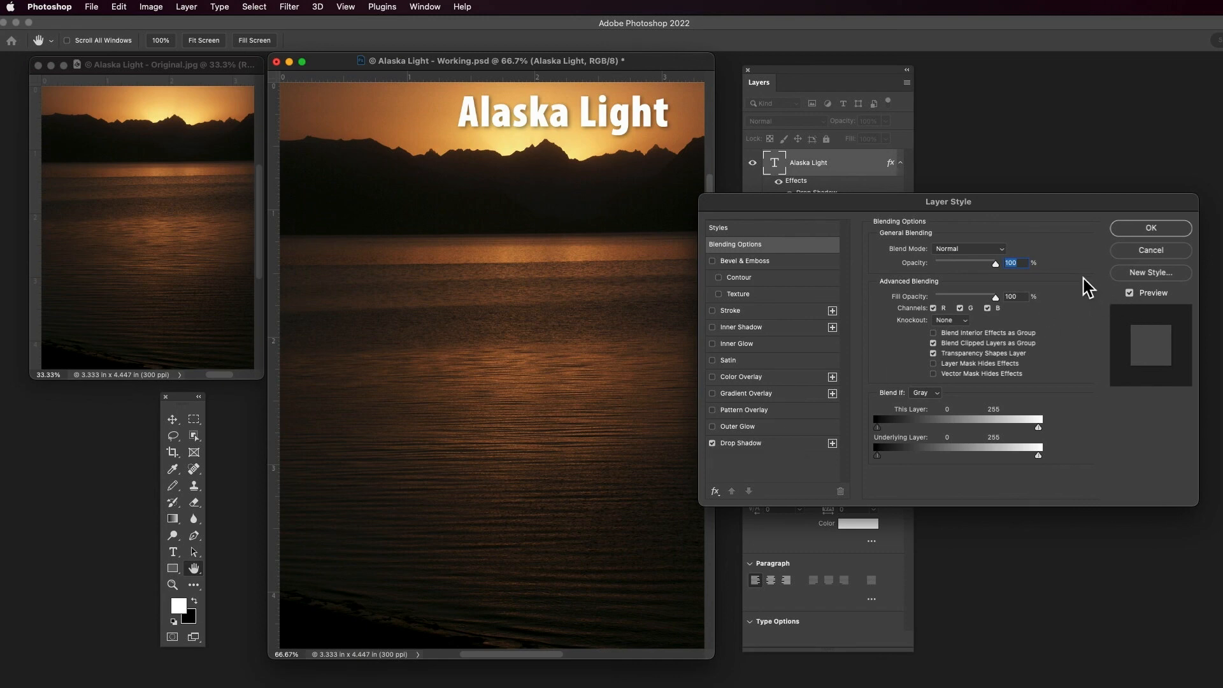
click(1130, 294)
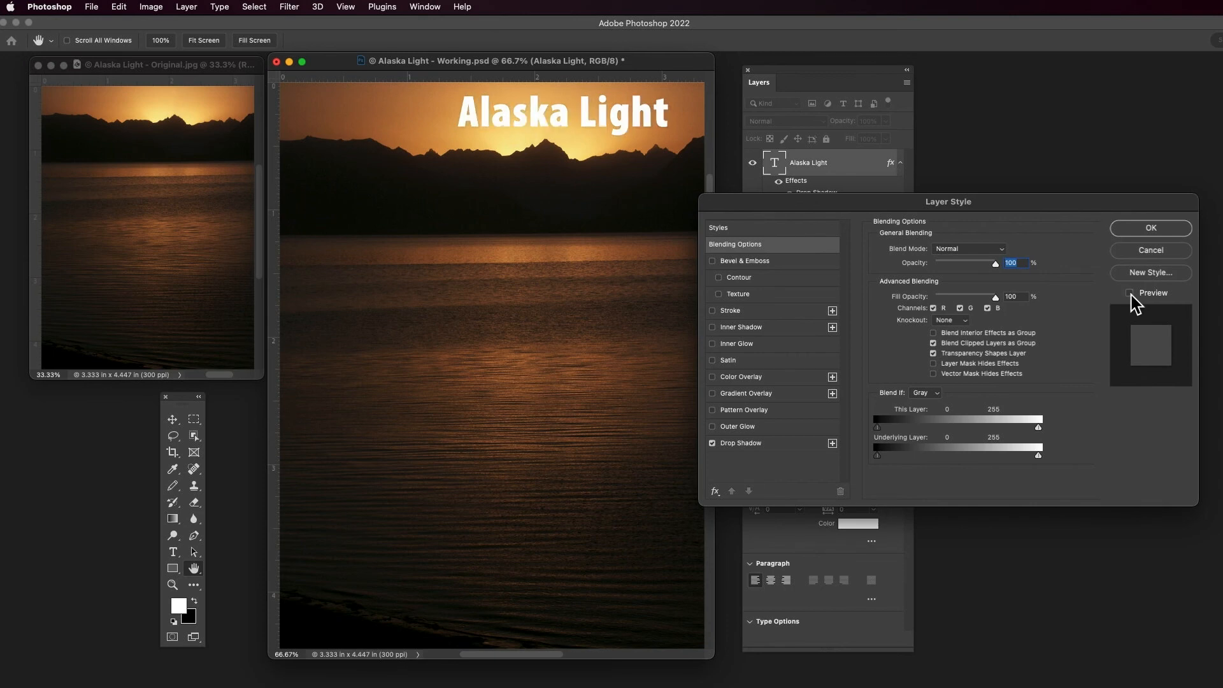
click(1131, 295)
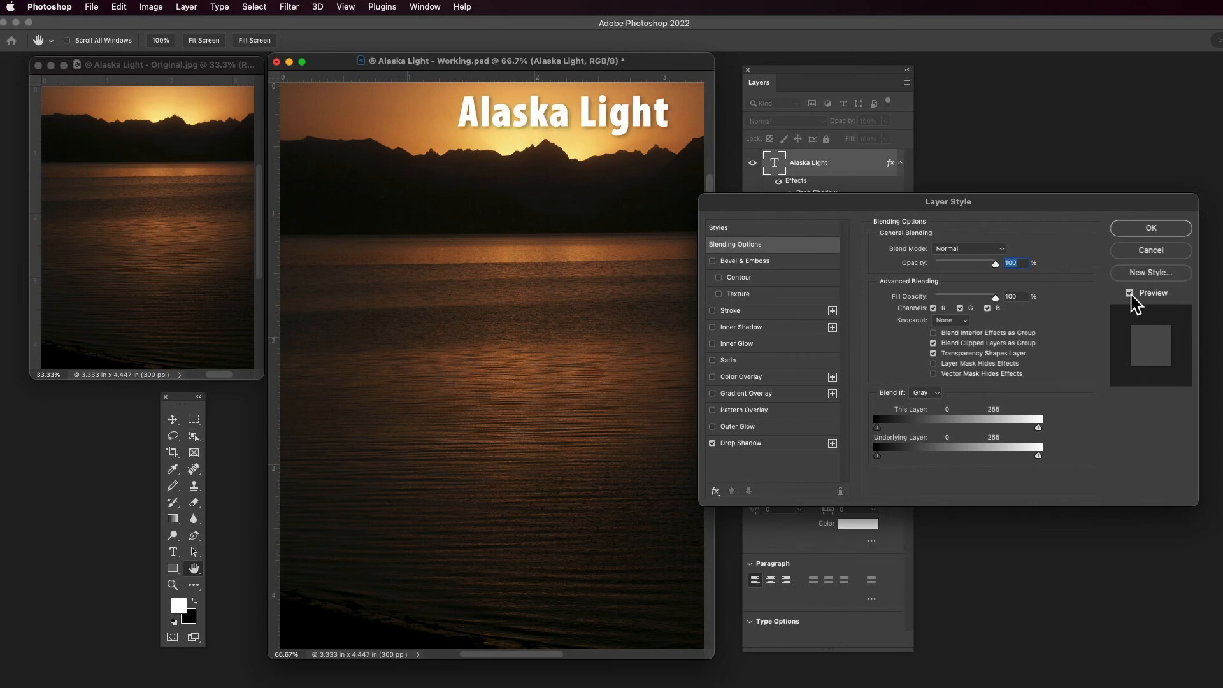
Set the drop shadow's angle to 123° and apply the layer style.
click(740, 445)
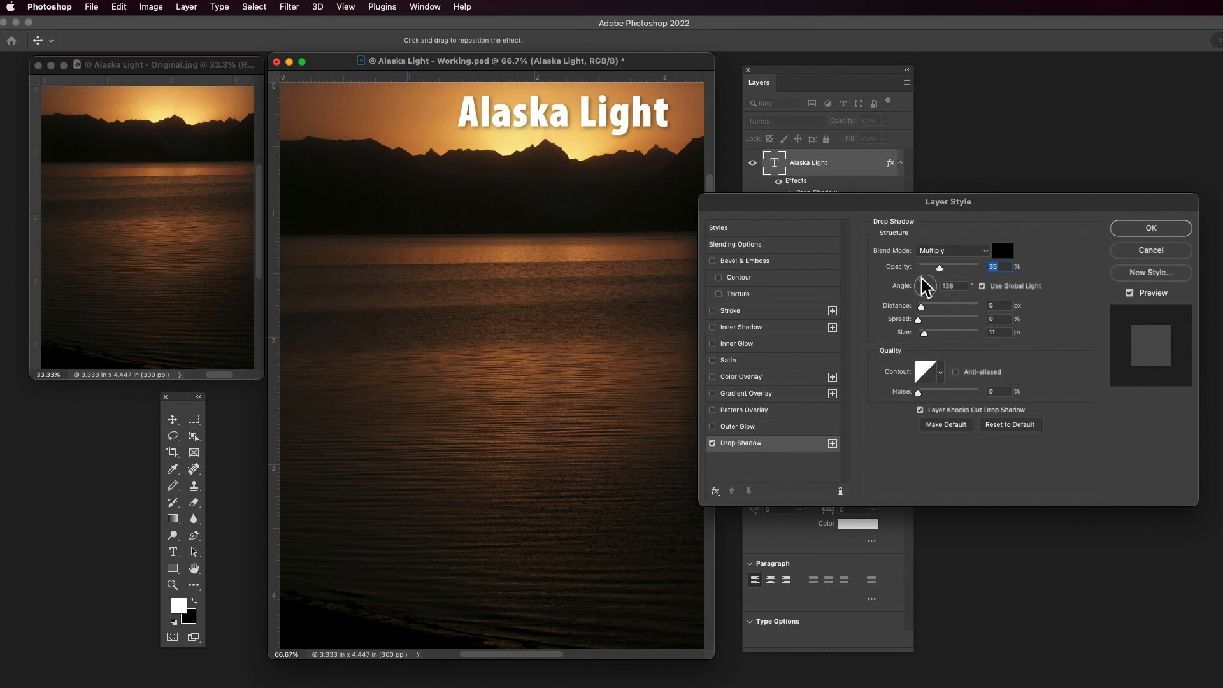
drag(922, 278, 934, 282)
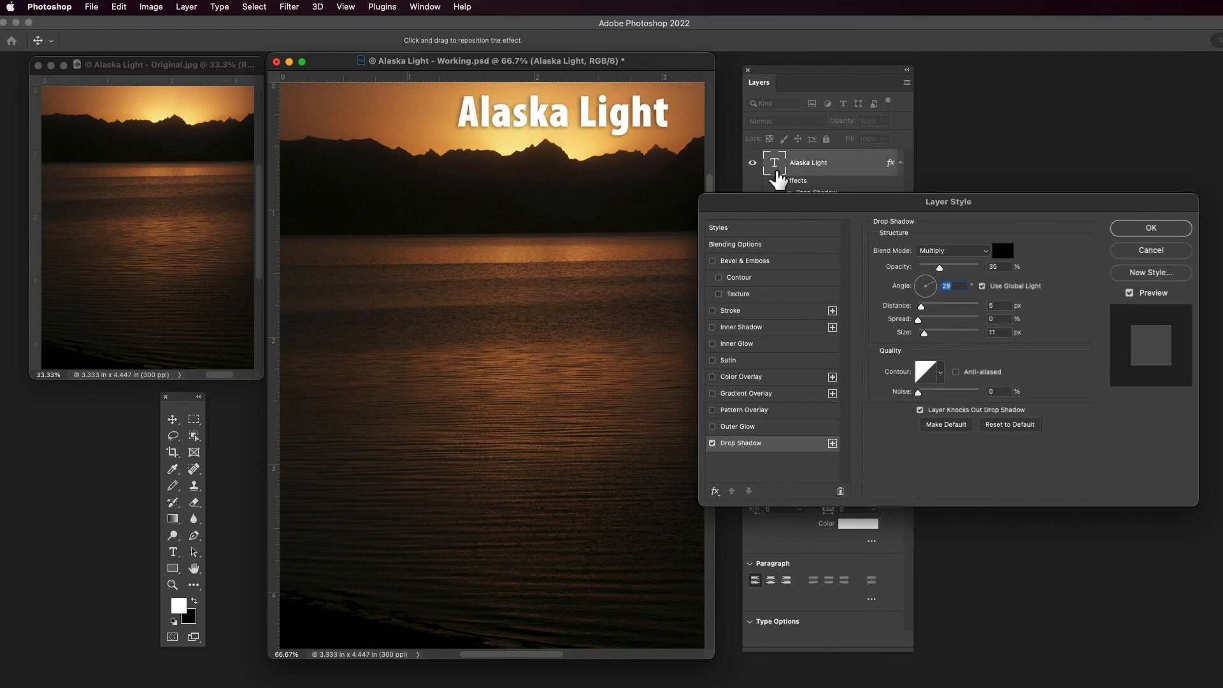
drag(931, 282, 922, 278)
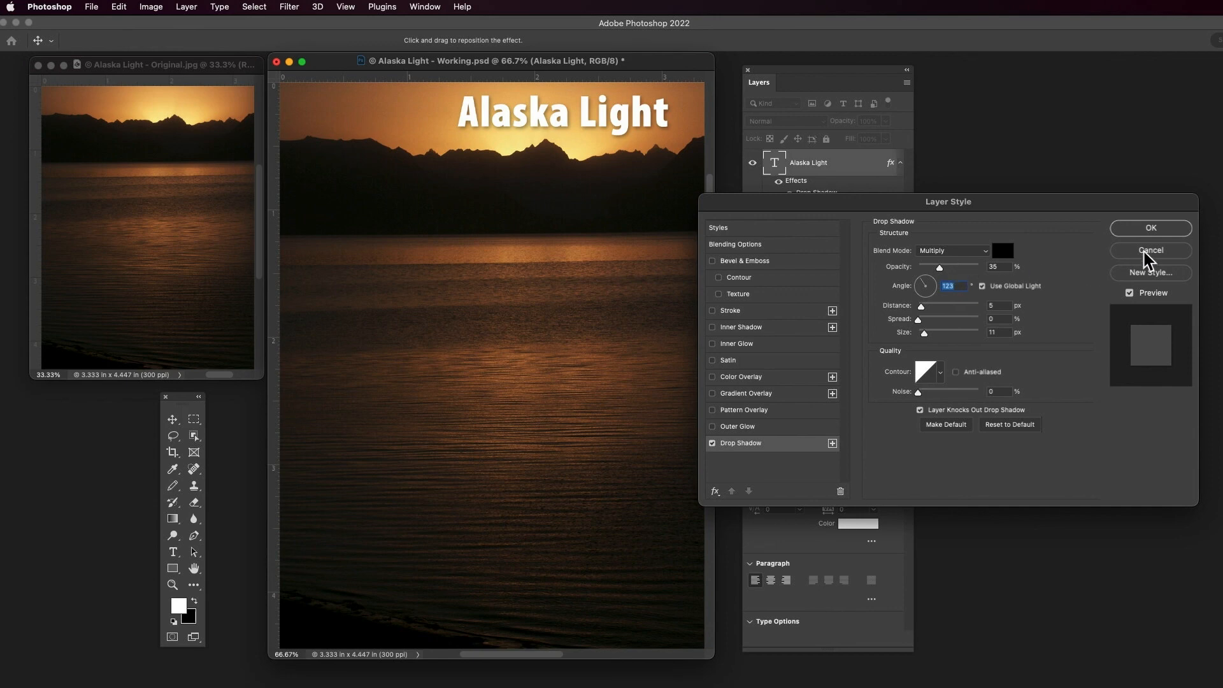
click(1153, 230)
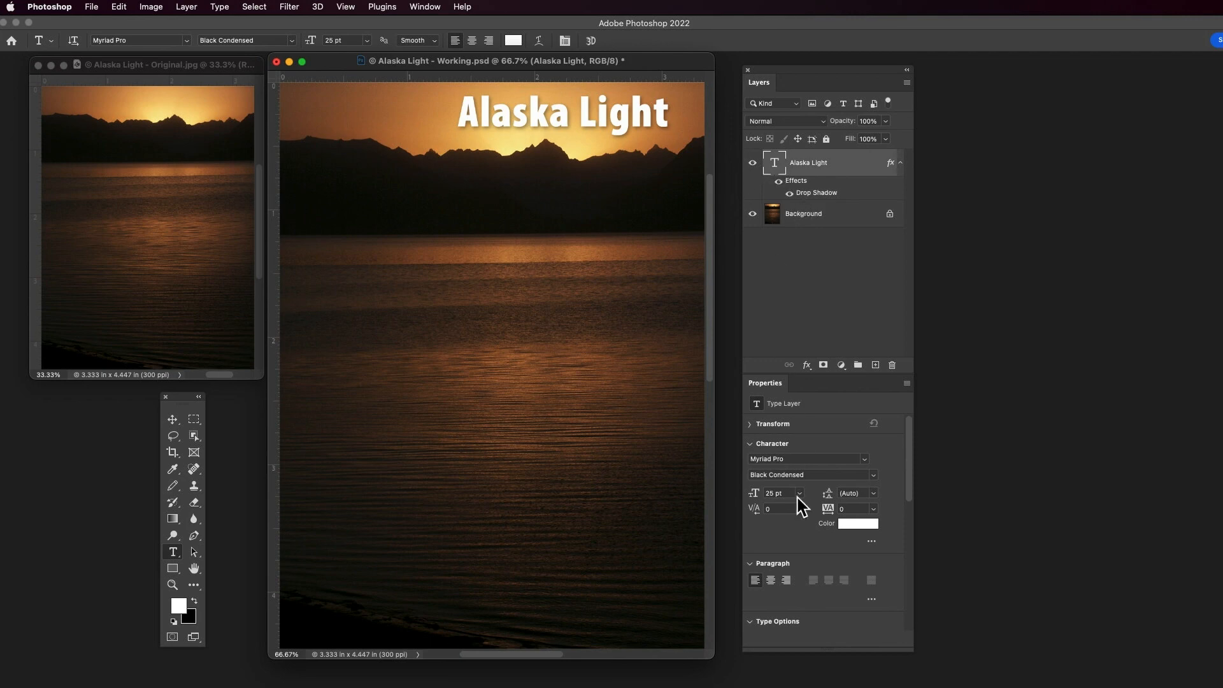
Toggle the "Alaska Light" layer's visibility, leaving it shown, and inspect its Drop Shadow settings without changing them.
click(753, 163)
click(753, 165)
click(753, 164)
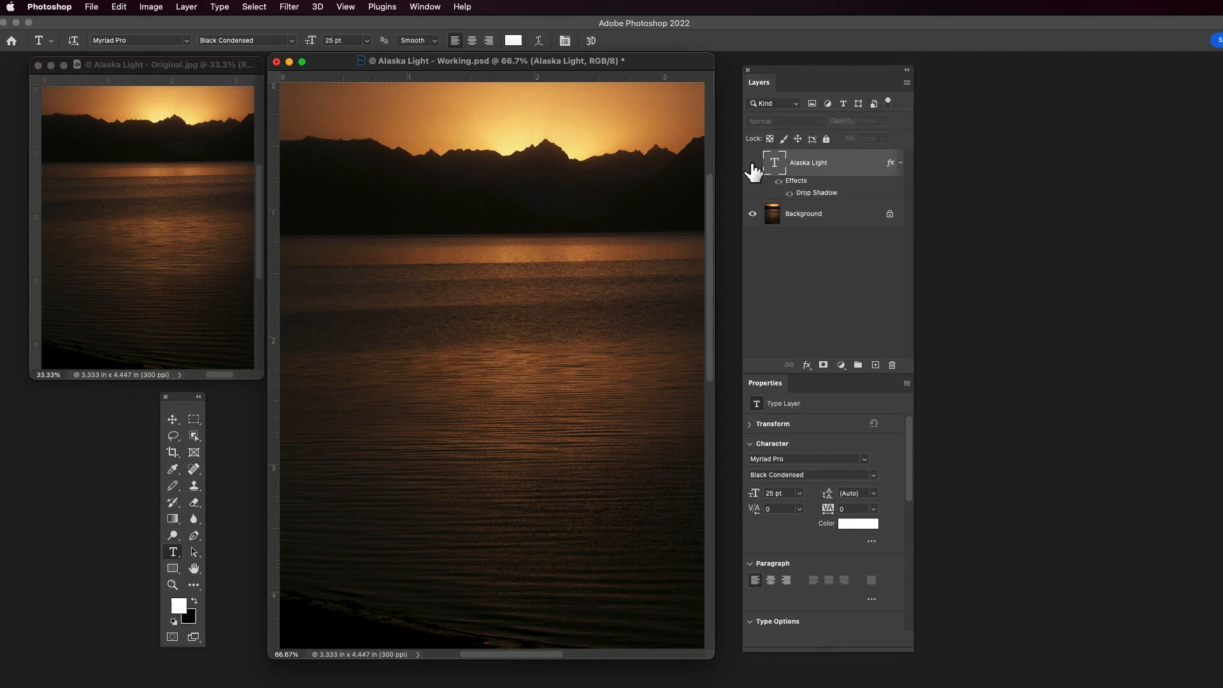
click(753, 166)
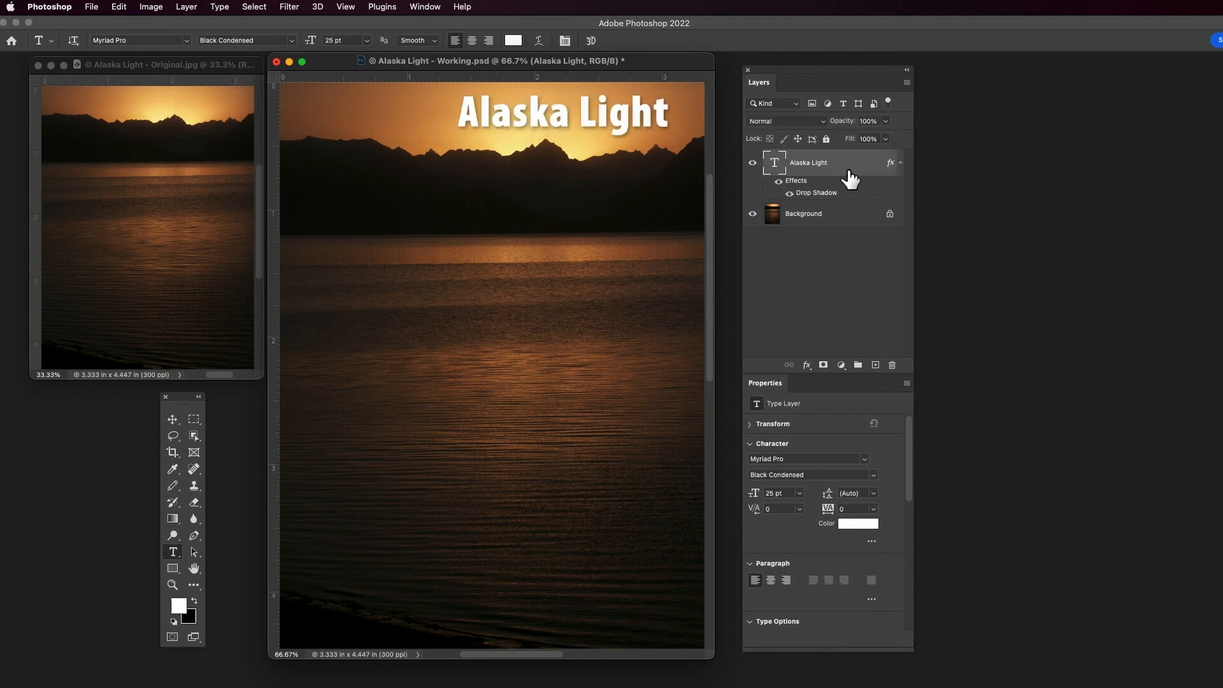
double_click(821, 193)
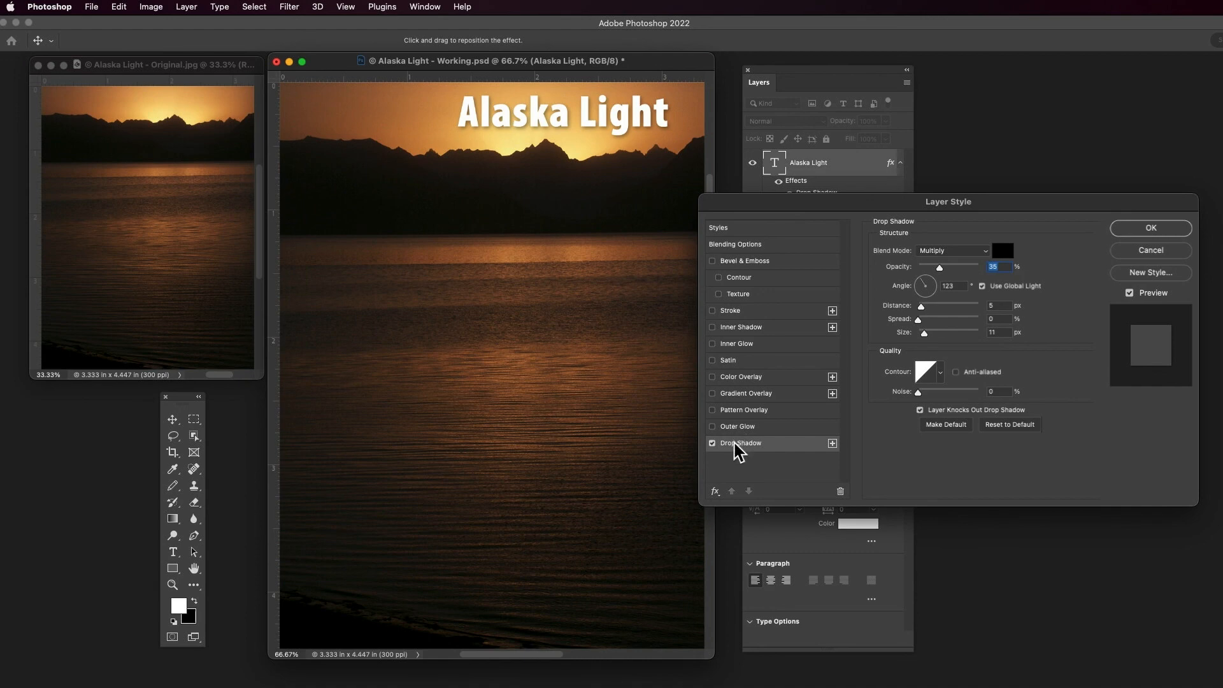
click(1152, 229)
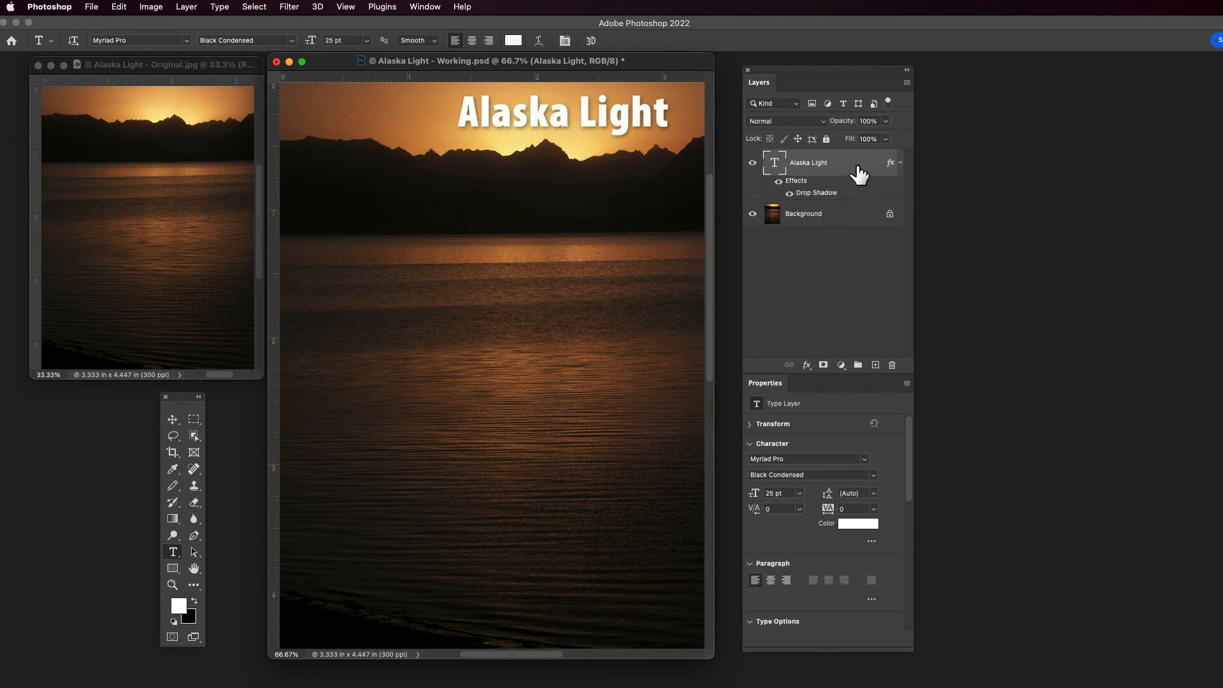
Set the "Alaska Light" layer's blending mode to Soft Light and its opacity to 89%.
click(821, 123)
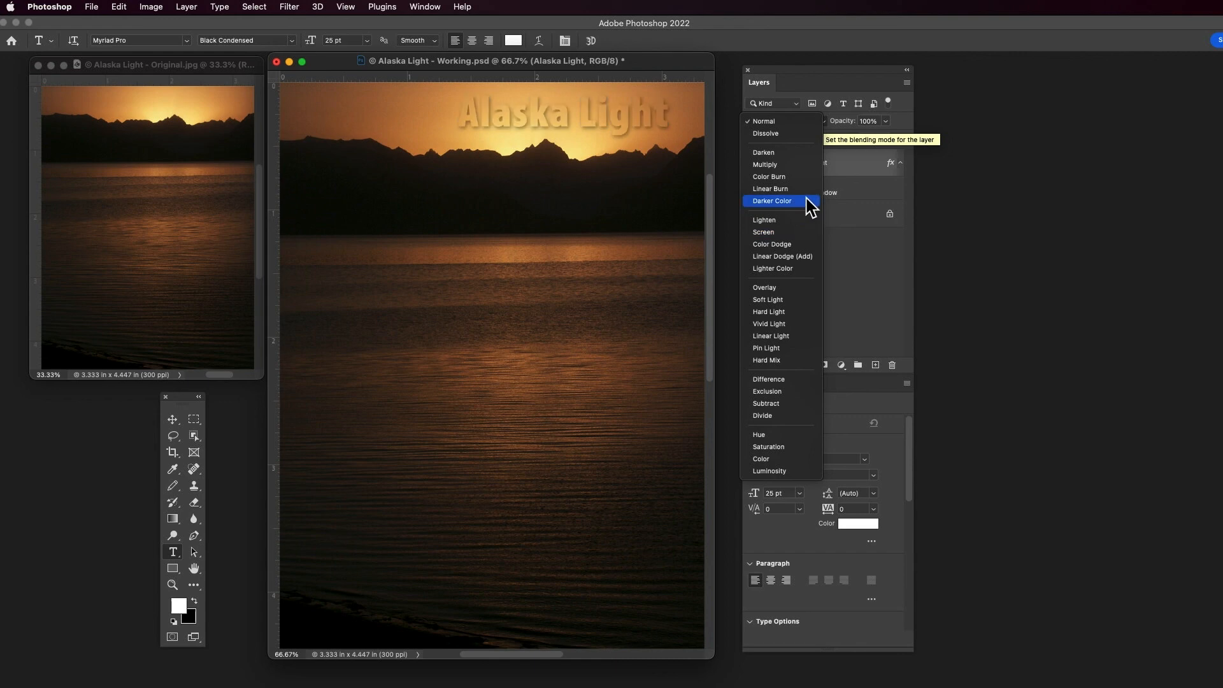
click(801, 299)
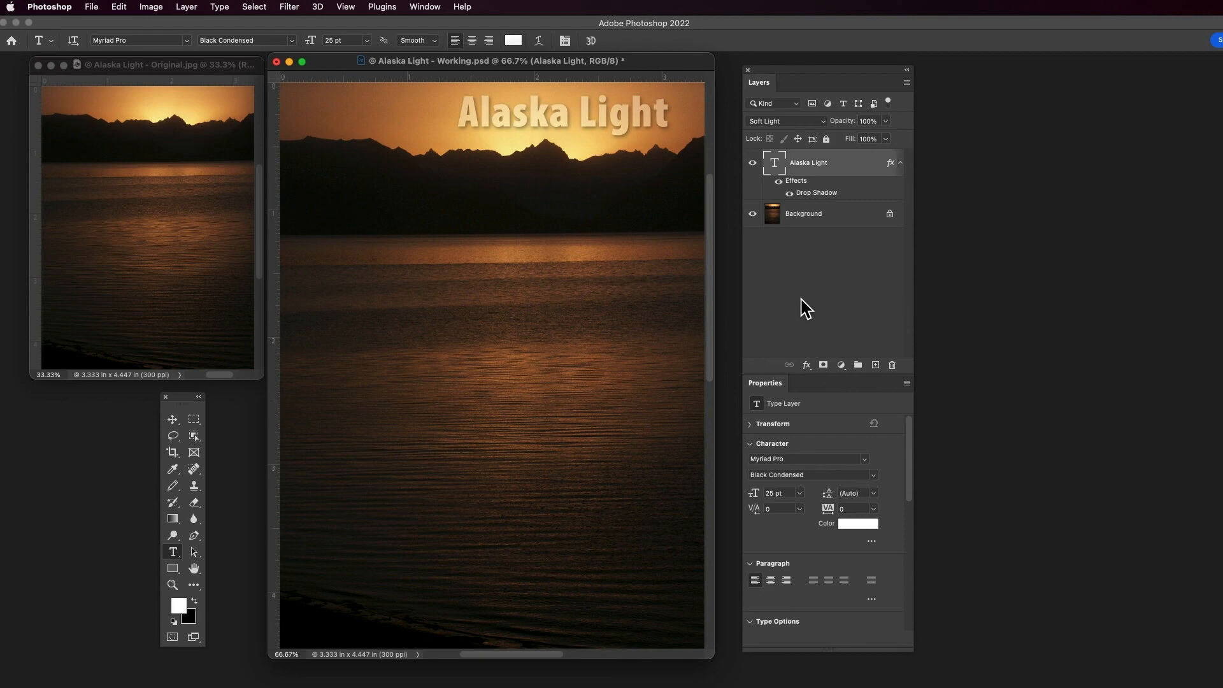
click(886, 121)
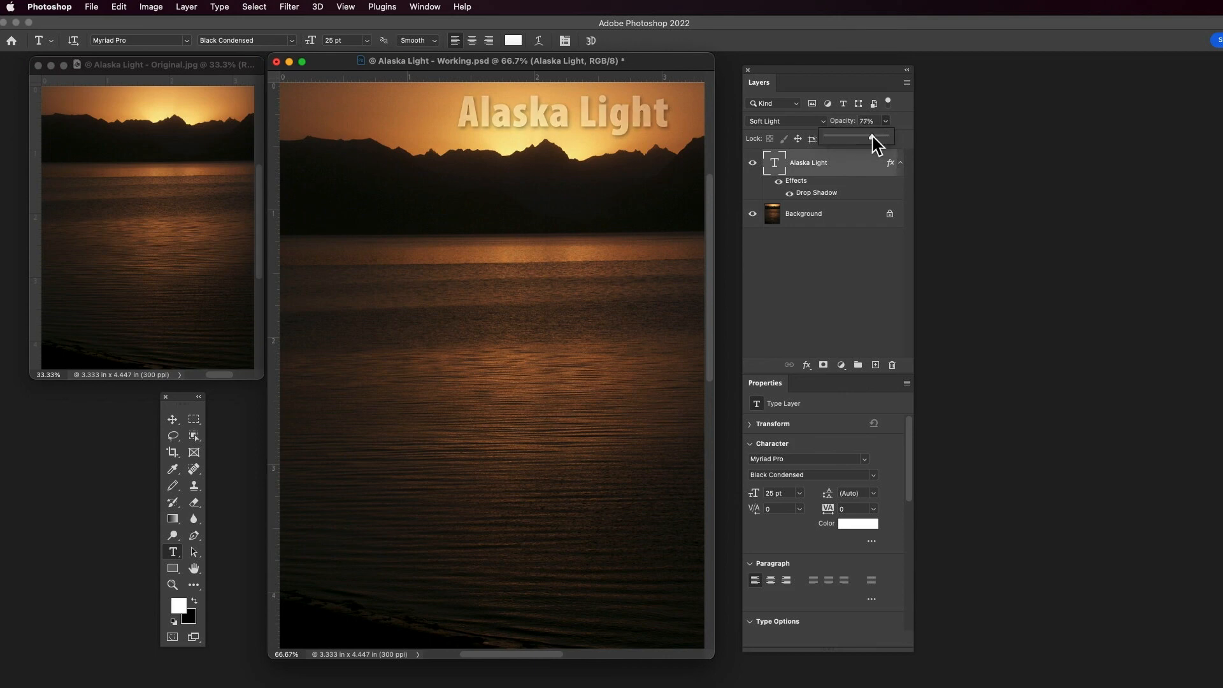
drag(872, 136, 874, 137)
drag(878, 135, 880, 137)
click(865, 269)
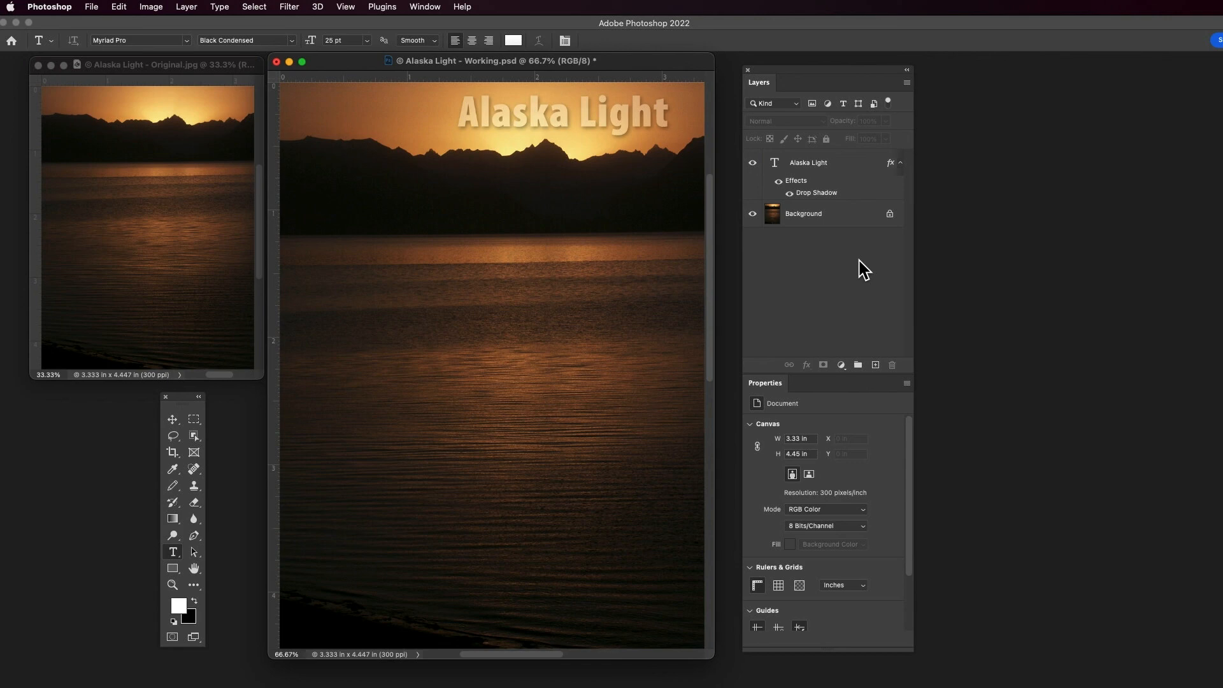
Review the available layer commands such as Merge Visible and Flatten Image, and reselect the "Alaska Light" layer.
click(907, 83)
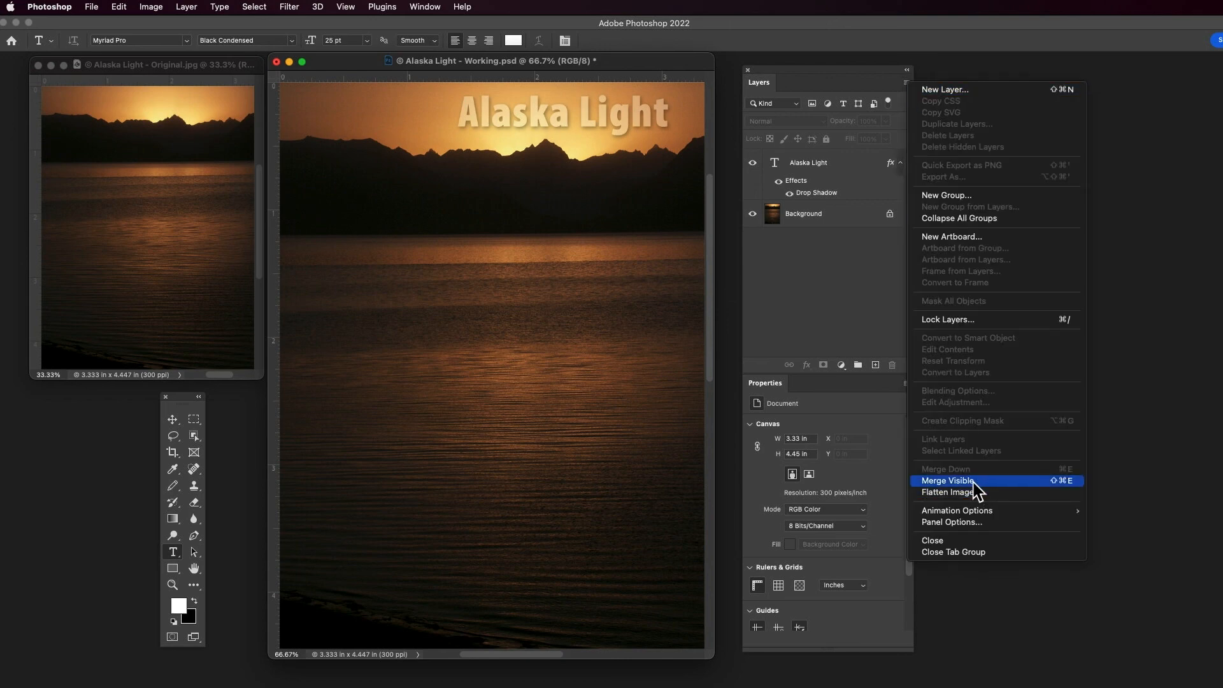
click(843, 292)
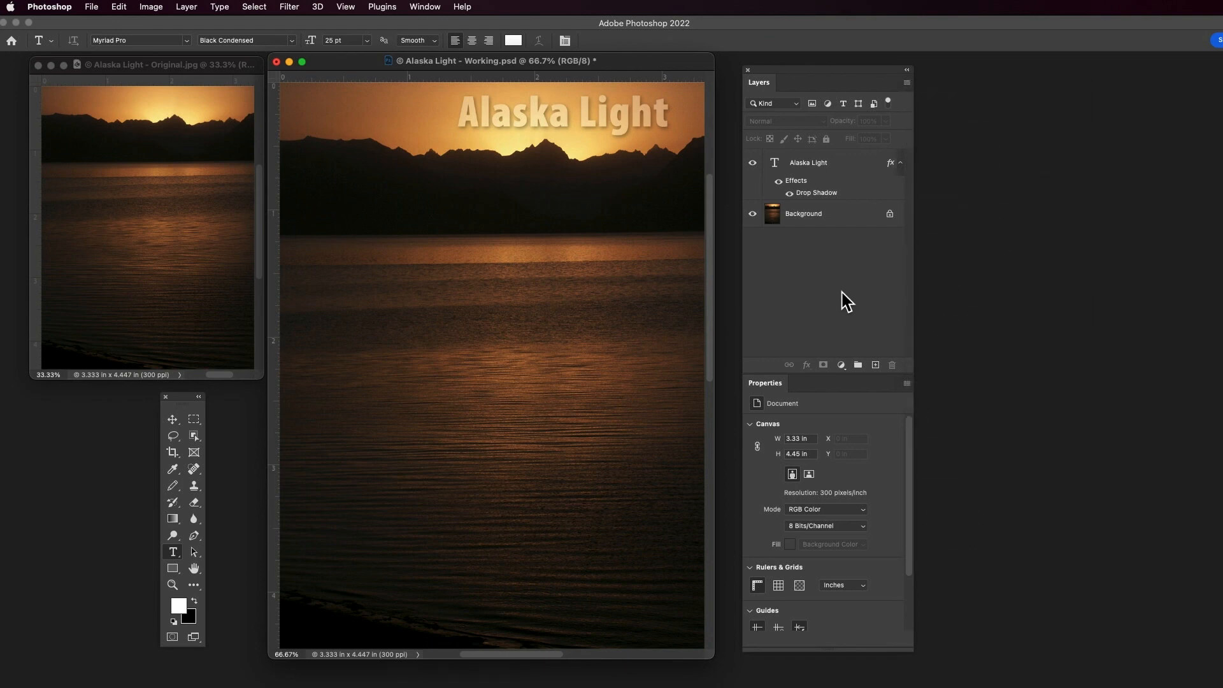
click(806, 167)
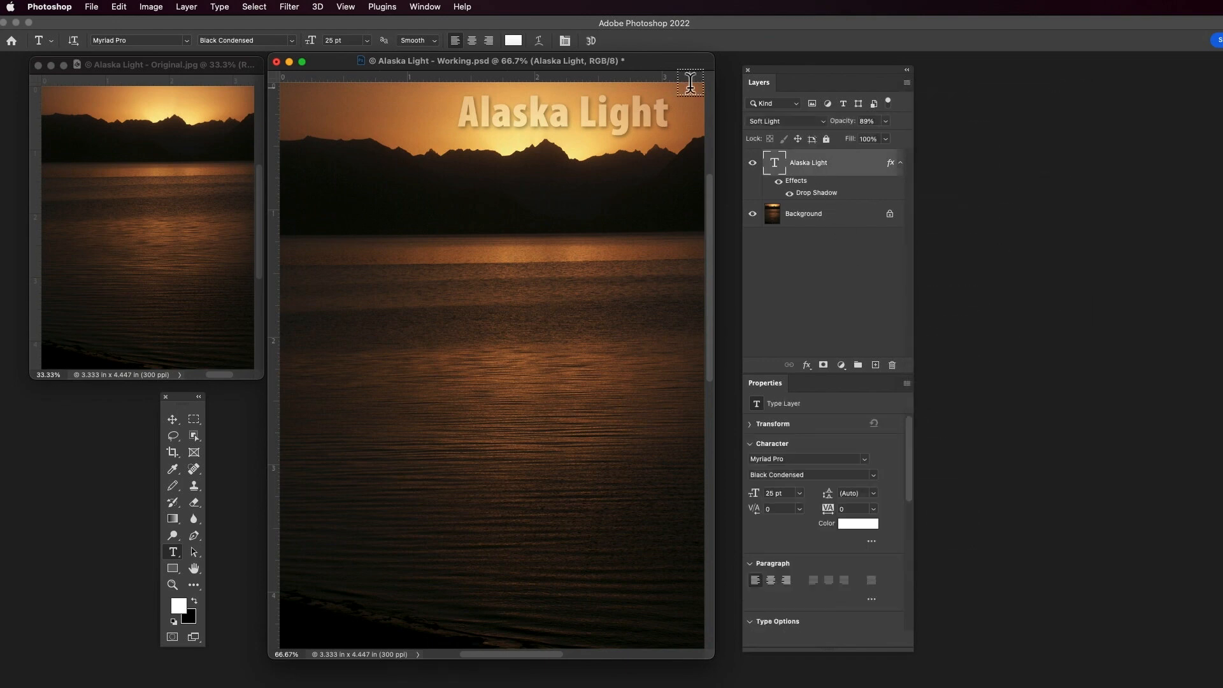